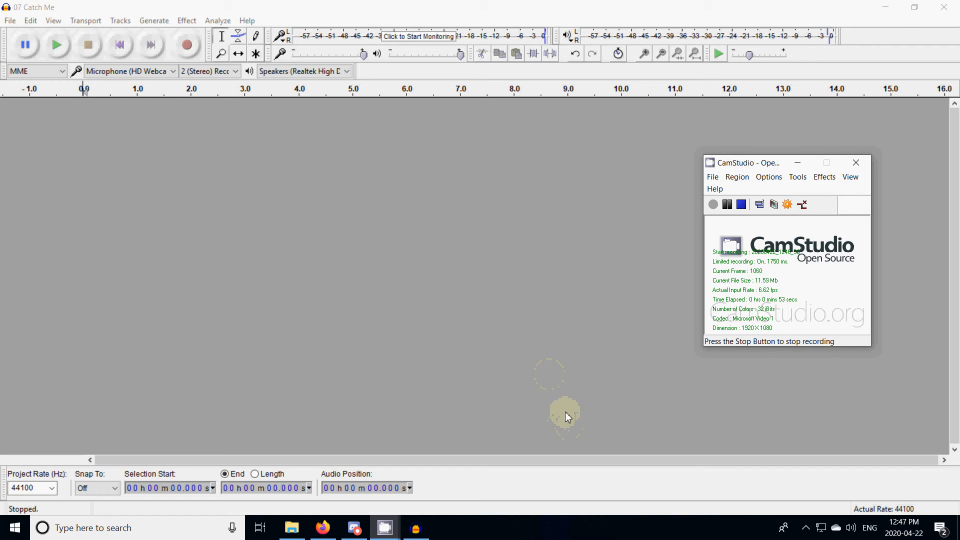
- Delete the files "vocal break 6" and "Test" from the DNTTA folder in File Explorer
left_click(291, 530)
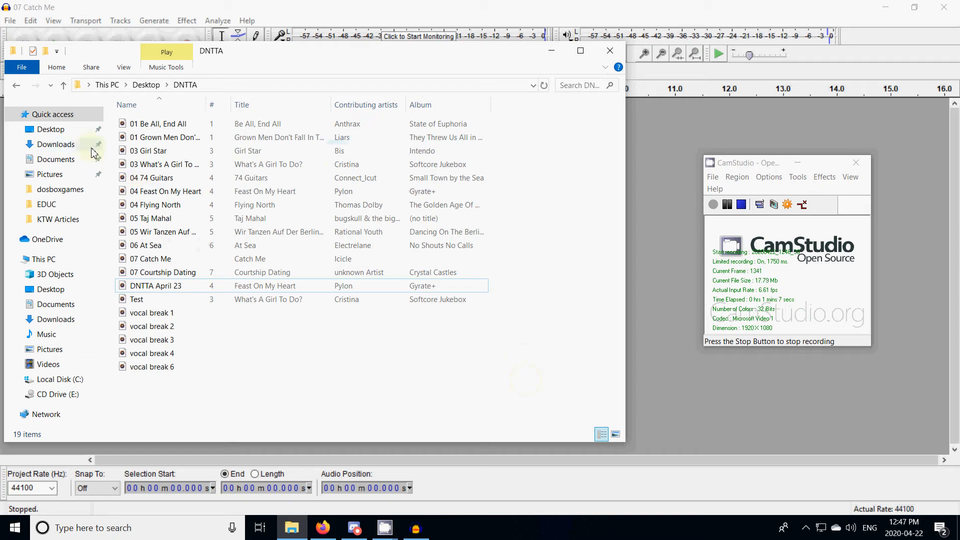
left_click(151, 367)
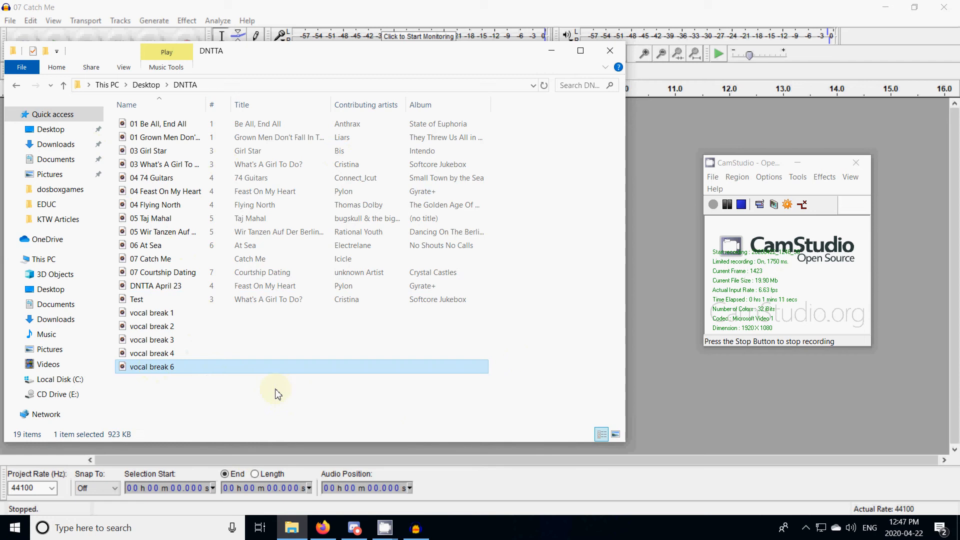
key("Delete")
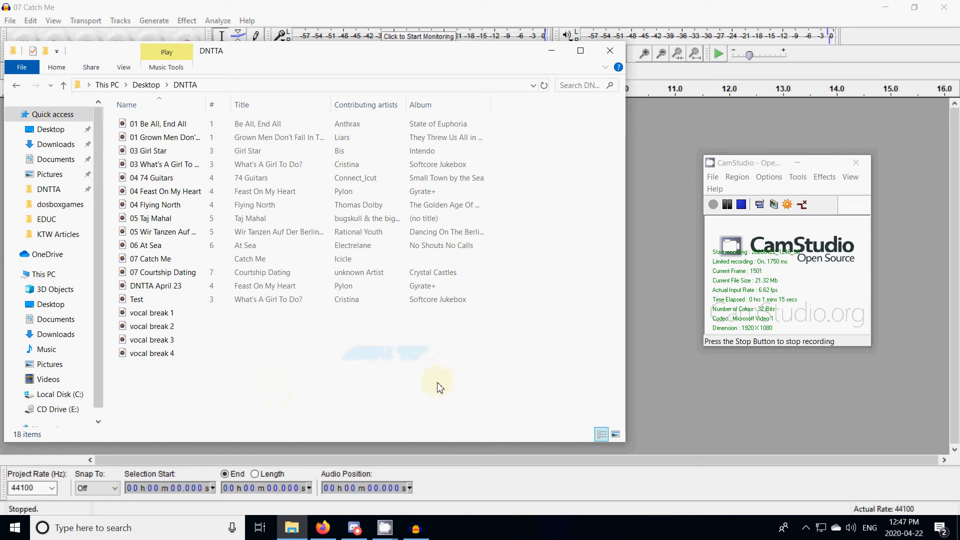
left_click(143, 302)
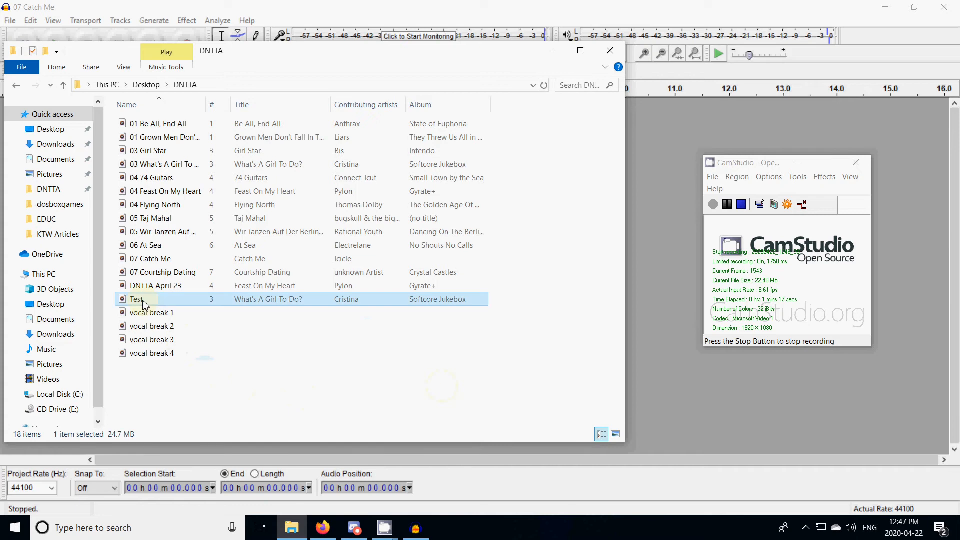
key("Delete")
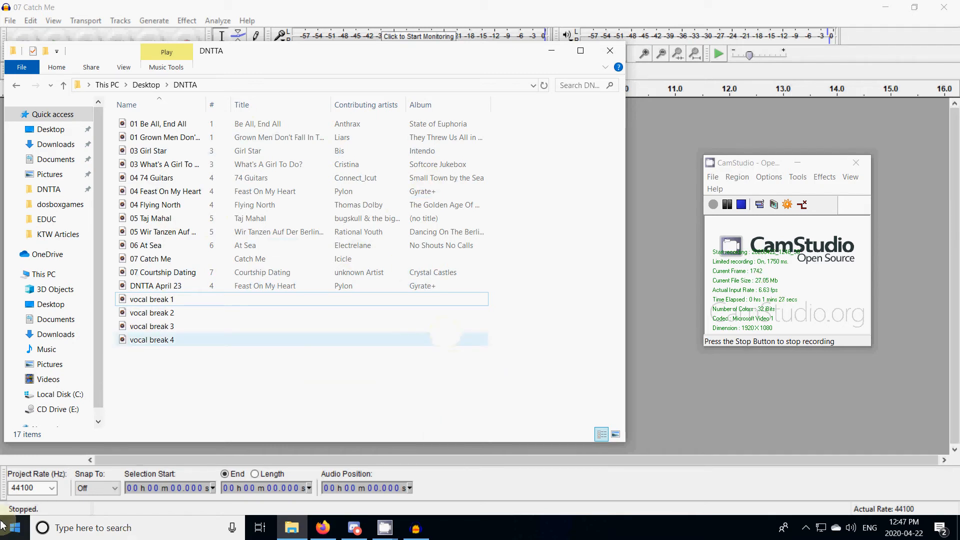
- Launch Ashampoo Burning Studio FREE and dismiss its promotional service message
left_click(15, 529)
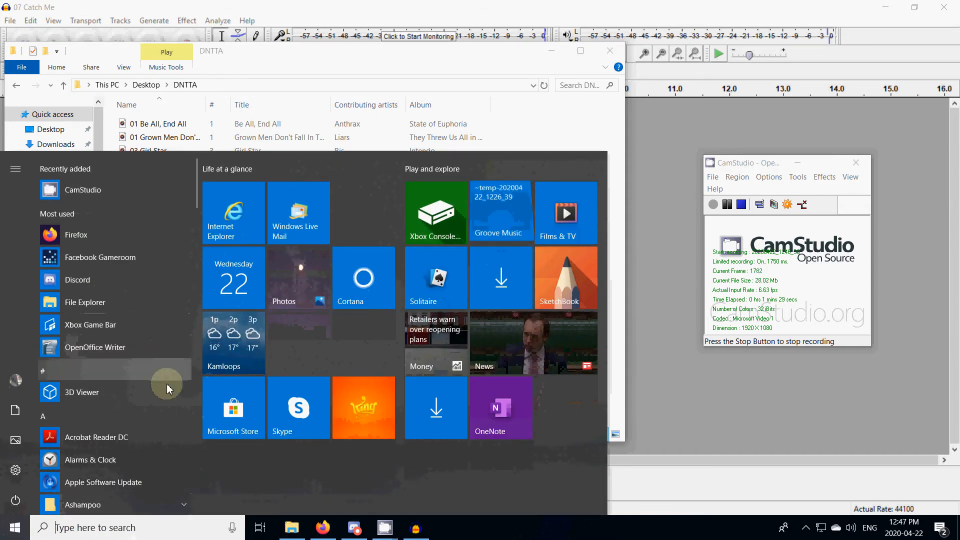
scroll(175, 454, "down", 1)
left_click(168, 450)
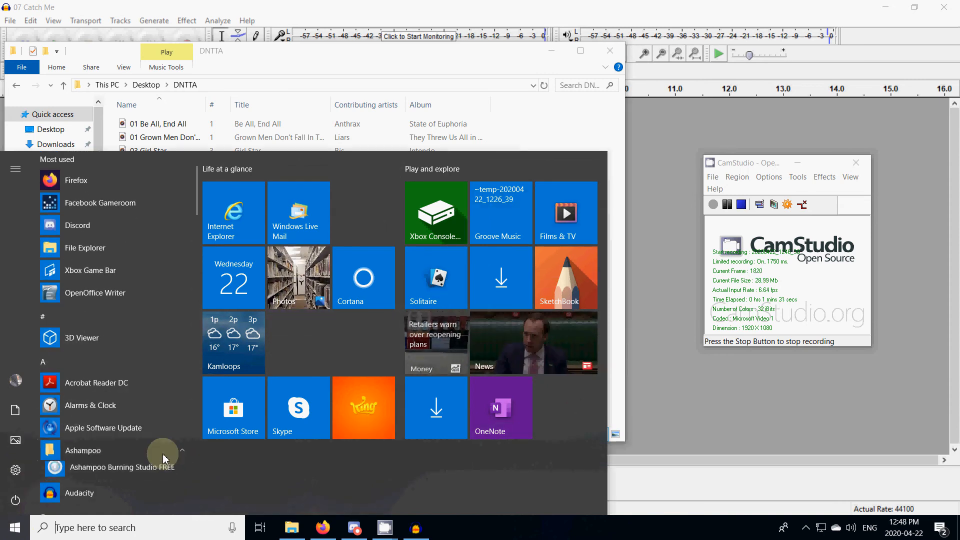
left_click(163, 473)
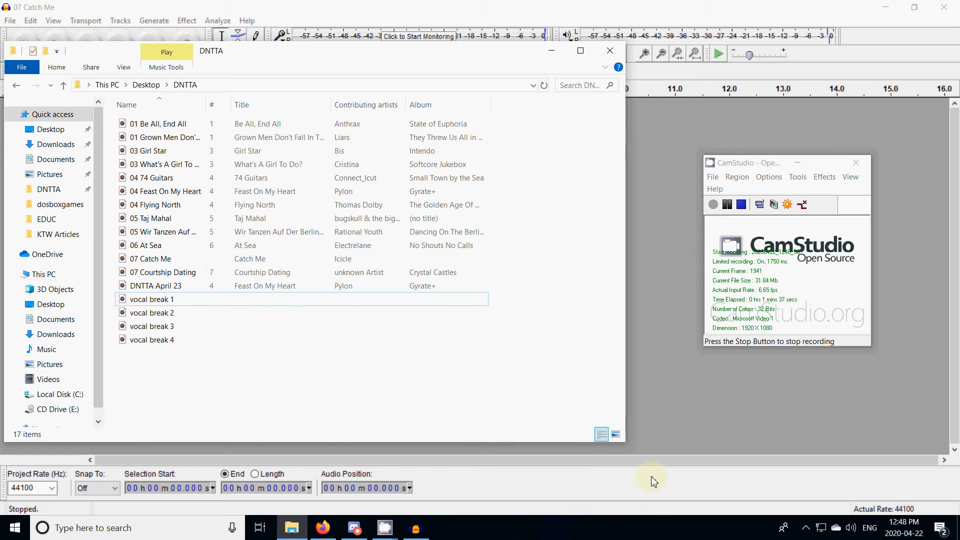
left_click(416, 534)
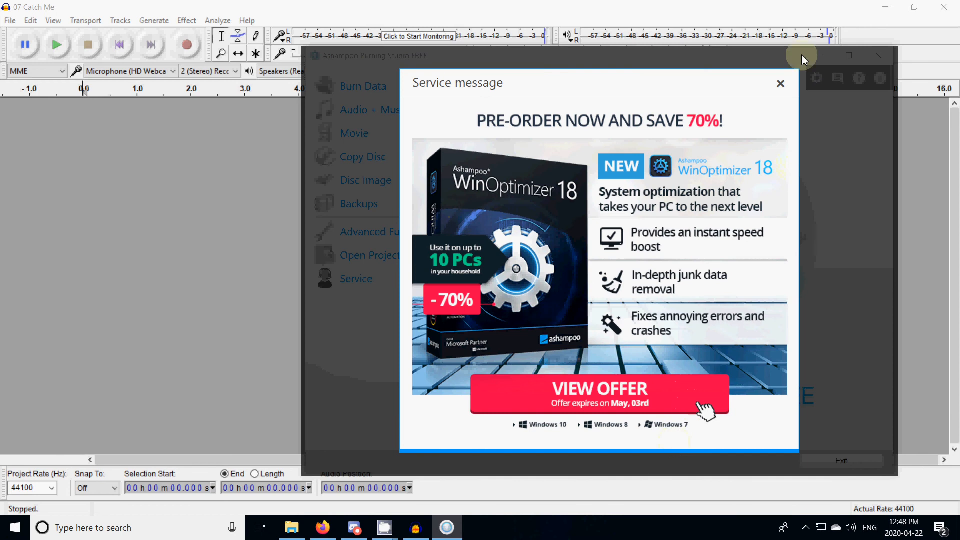
left_click(781, 85)
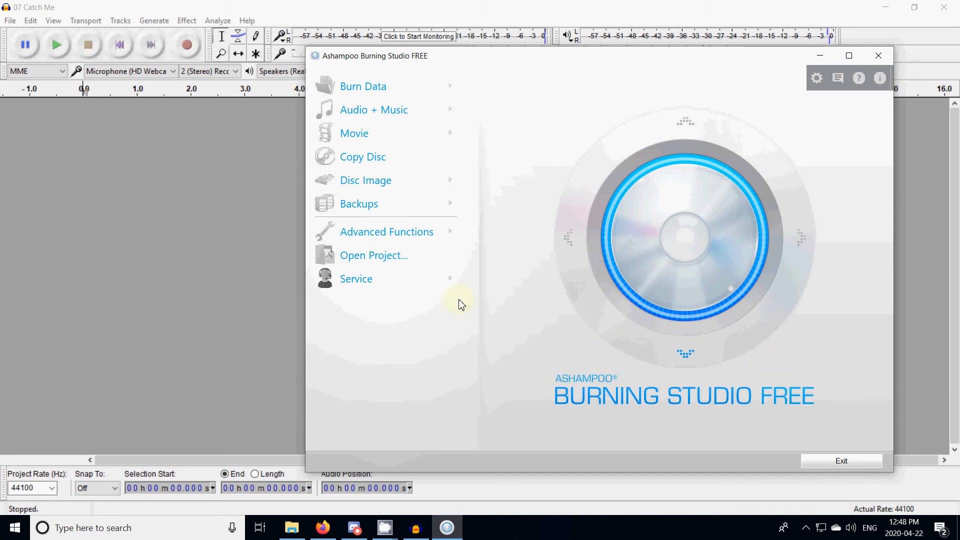
- Start ripping an audio CD from the E: ASUS drive and load the disc's track list
mouse_move(393, 116)
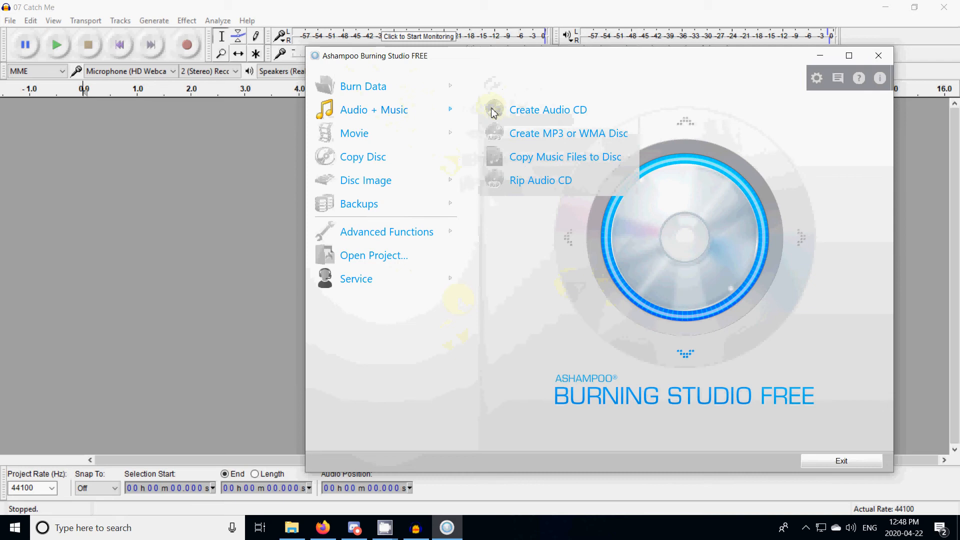
left_click(533, 192)
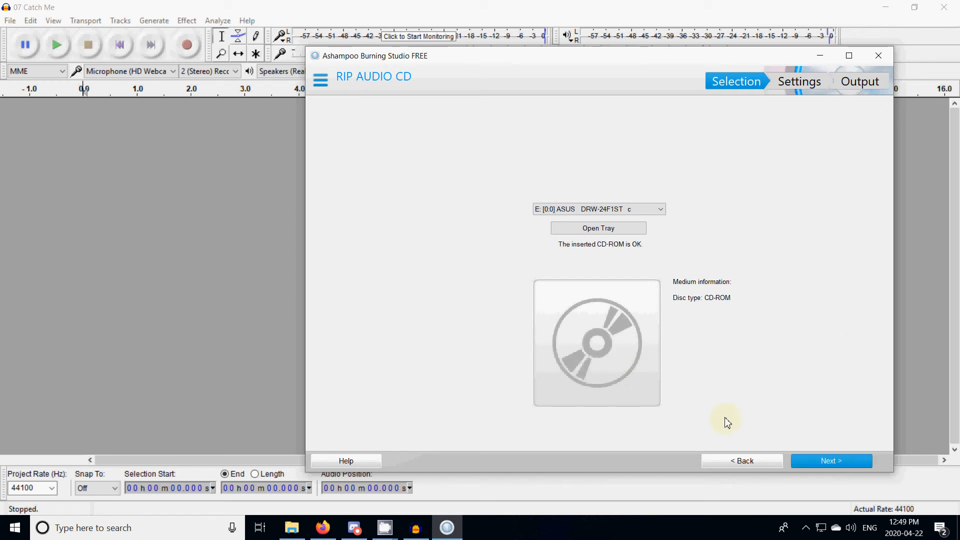
left_click(831, 461)
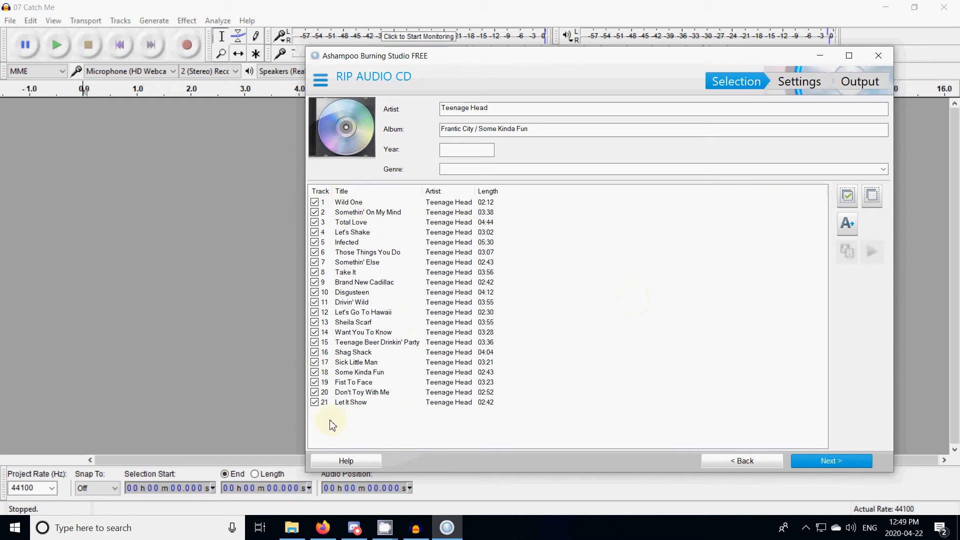
- Deselect every track of the CD except track 7, "Somethin' Else"
left_click(317, 204)
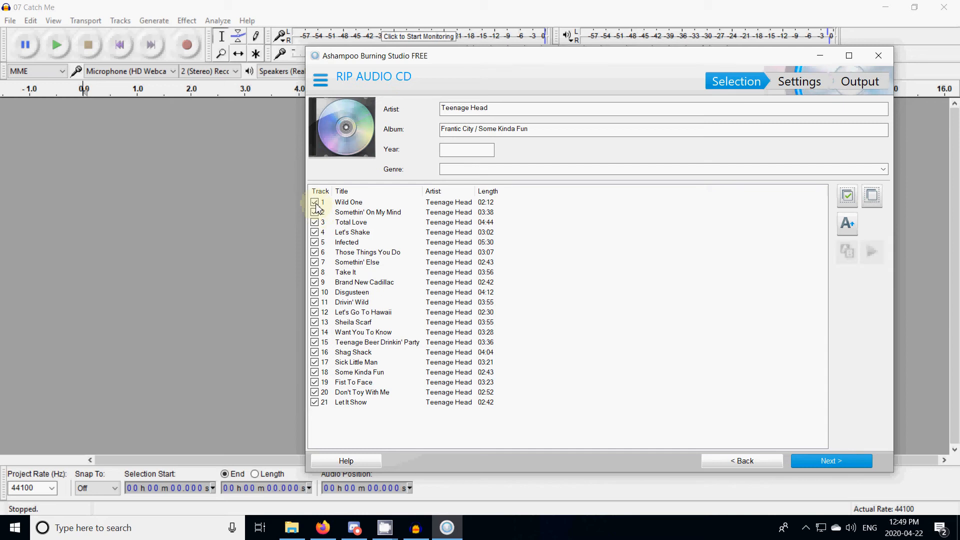
left_click(316, 213)
left_click(316, 222)
left_click(315, 233)
left_click(315, 242)
left_click(315, 252)
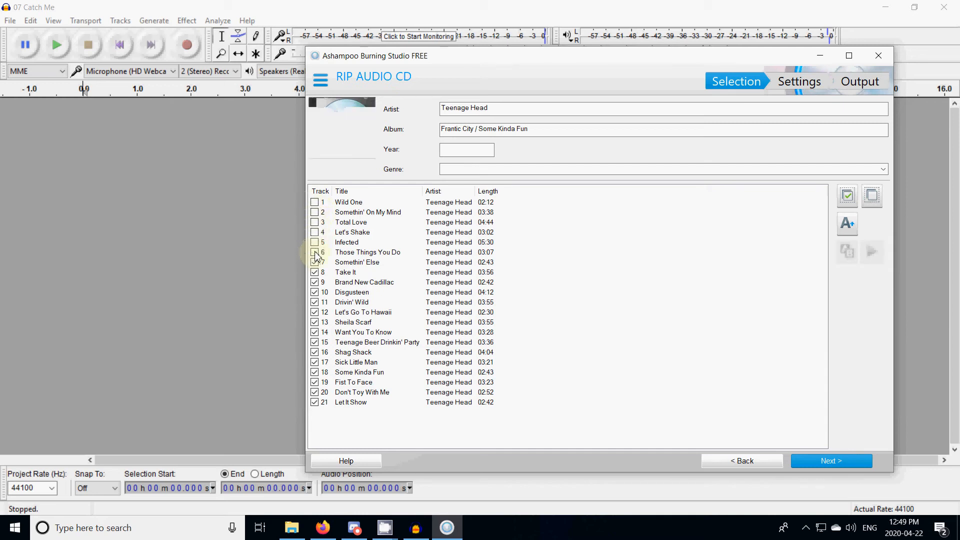
left_click(315, 282)
left_click(315, 293)
left_click(315, 302)
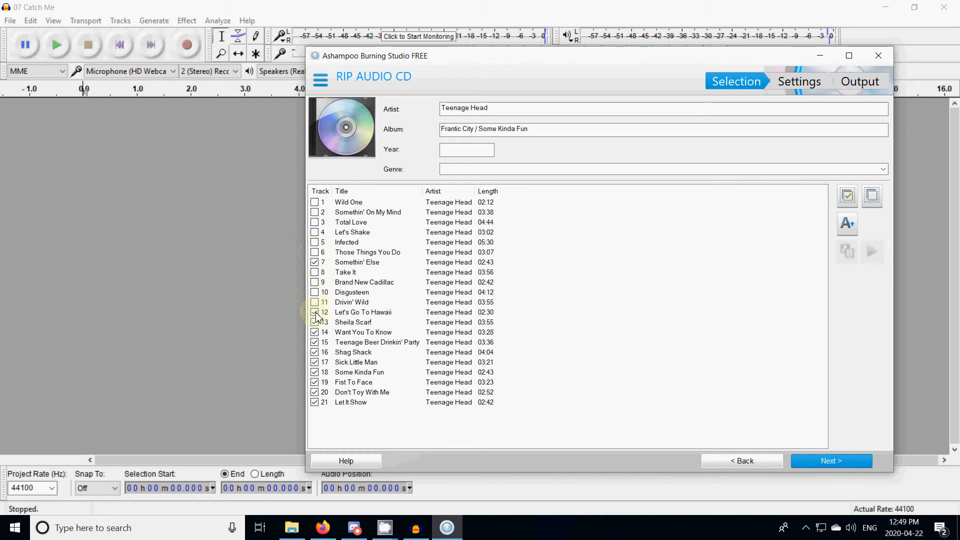
left_click(315, 313)
left_click(315, 322)
left_click(315, 332)
left_click(315, 343)
left_click(315, 353)
left_click(315, 362)
left_click(315, 372)
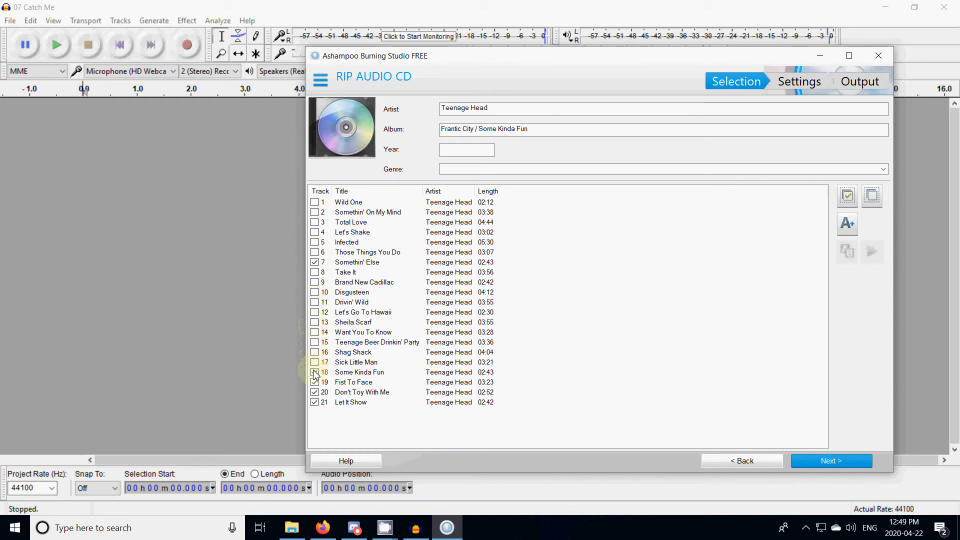
left_click(315, 382)
left_click(316, 392)
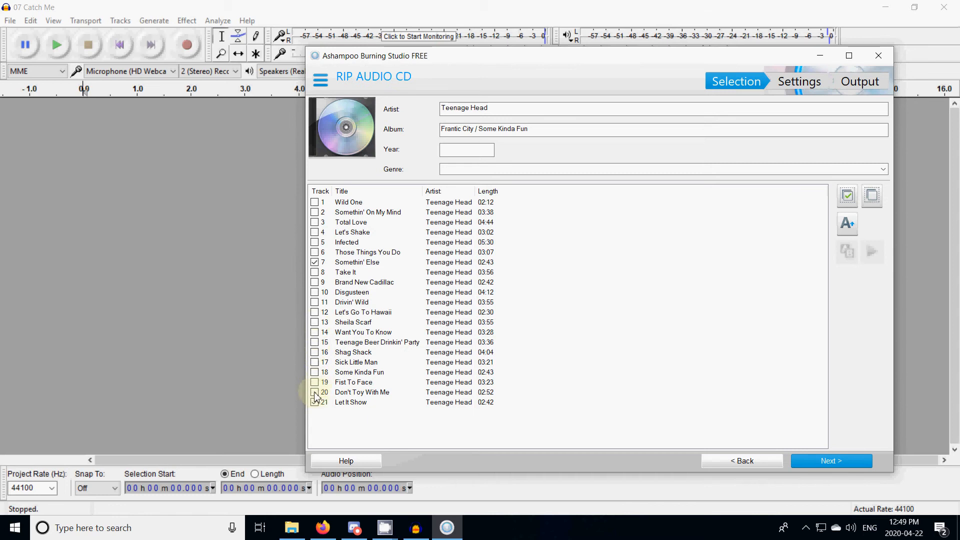
left_click(315, 403)
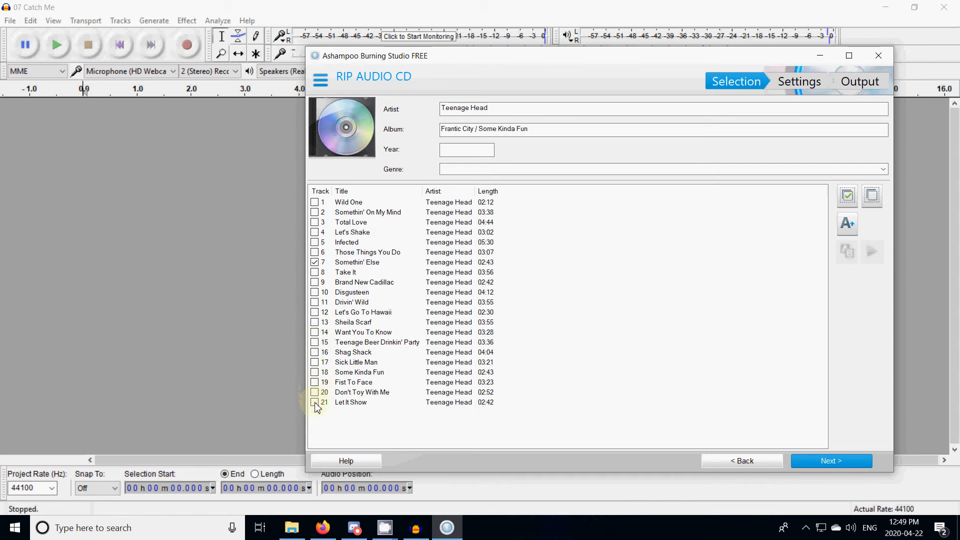
- Rip the selected track as an MP3 file into the DNTTA folder on the desktop
left_click(831, 462)
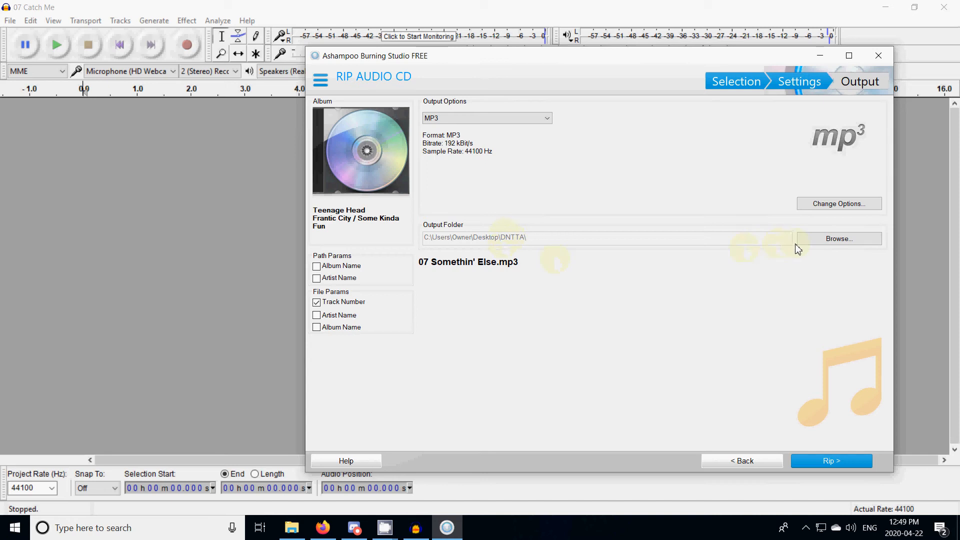
left_click(828, 243)
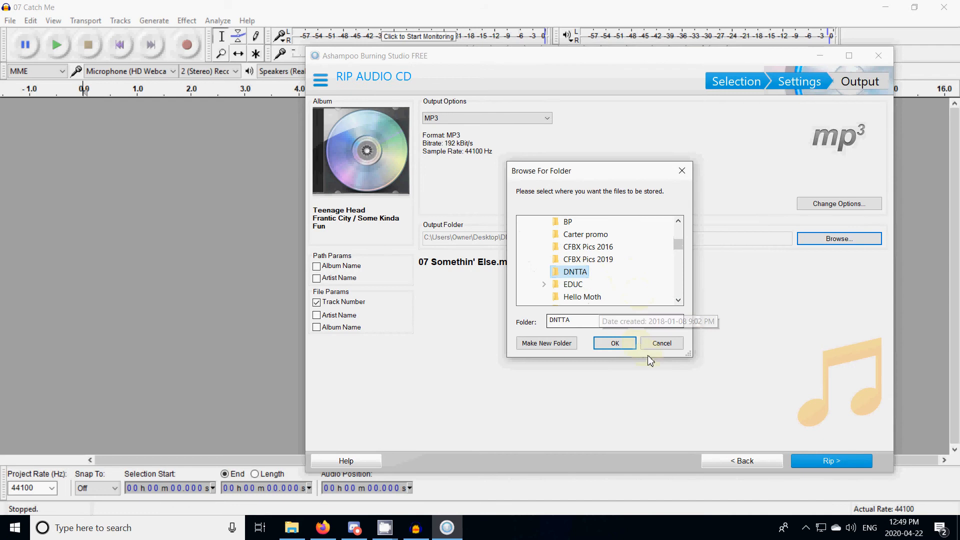
left_click(616, 345)
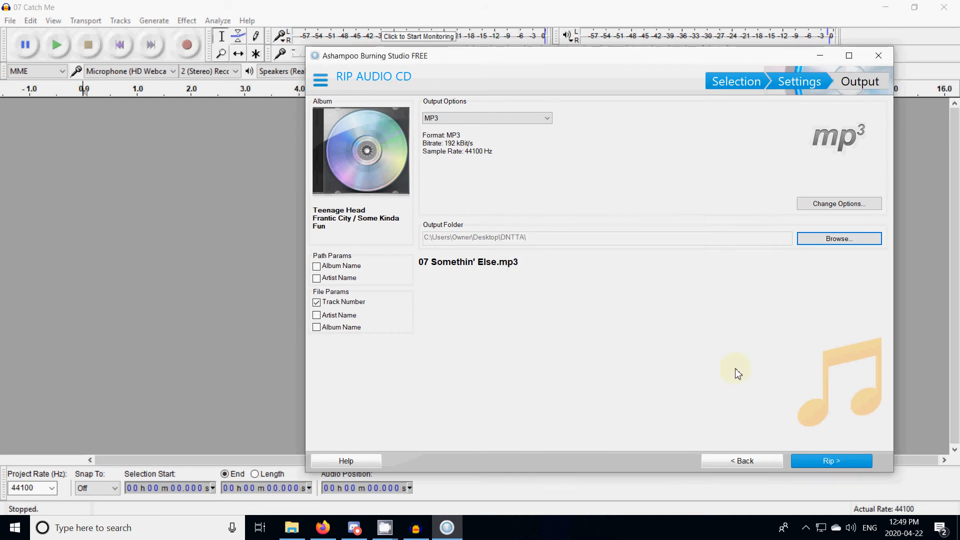
left_click(831, 462)
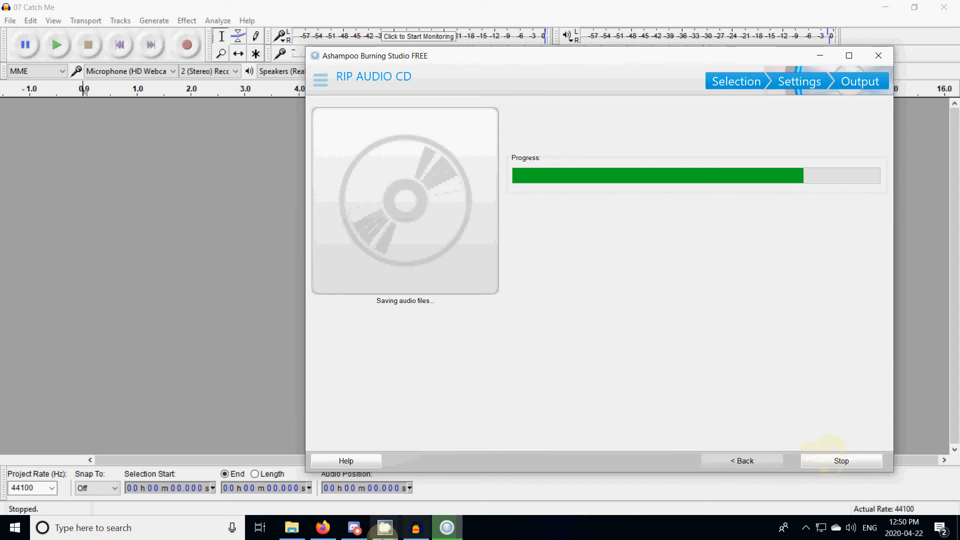
- Check the length of "07 Somethin' Else" in the file's detailed properties in the DNTTA folder
mouse_move(288, 534)
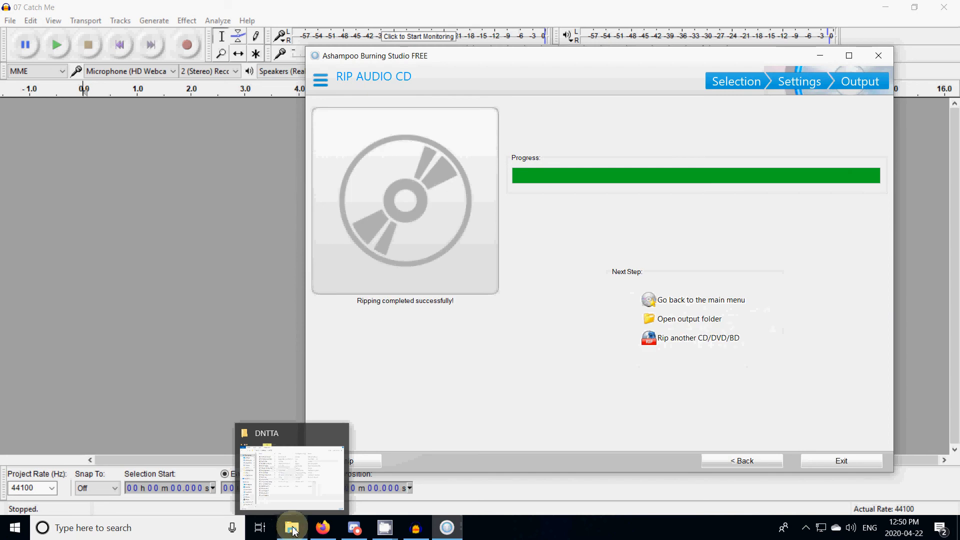
left_click(293, 531)
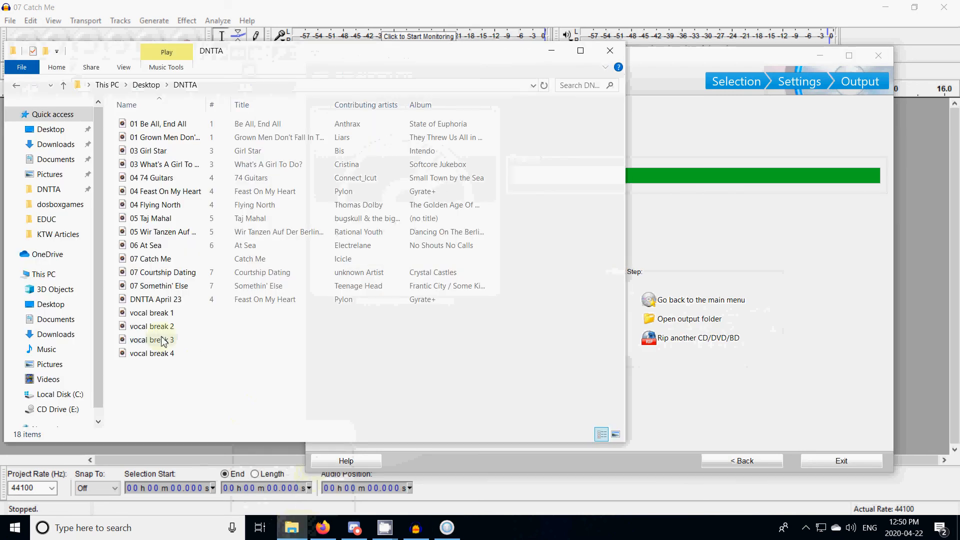
left_click(152, 287)
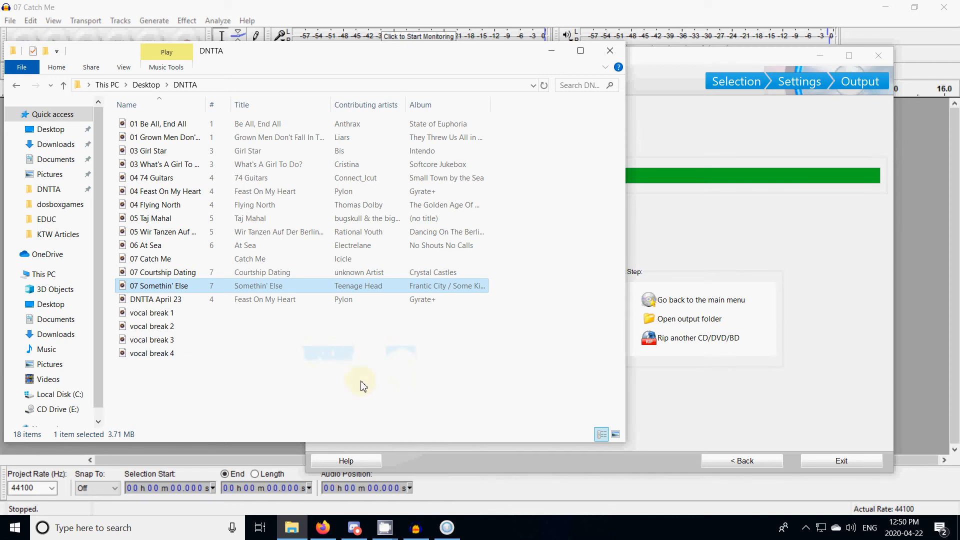
right_click(181, 293)
left_click(517, 375)
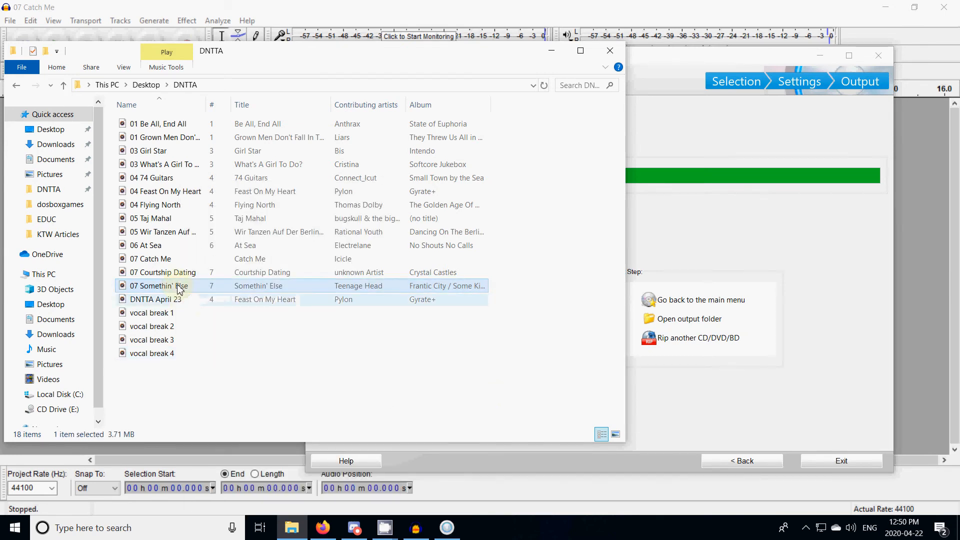
right_click(179, 287)
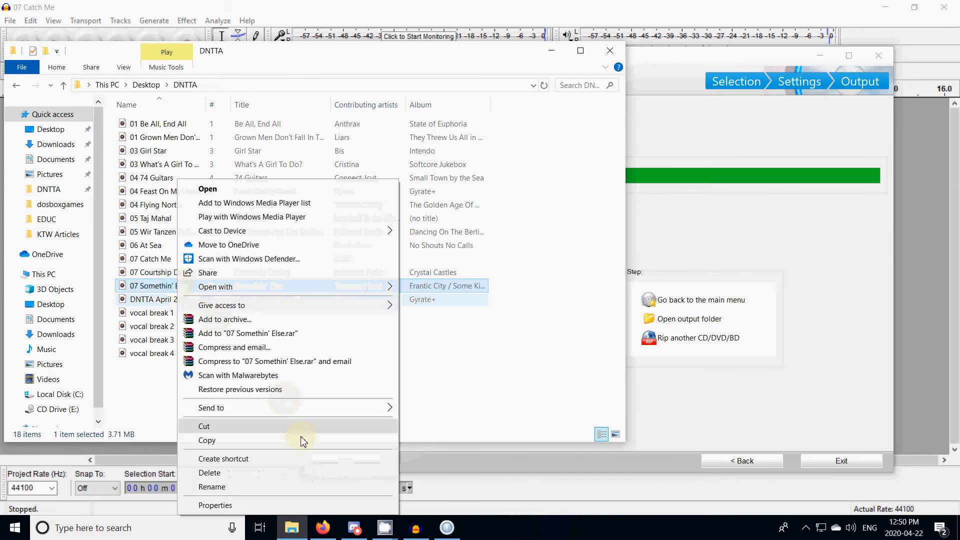
left_click(307, 506)
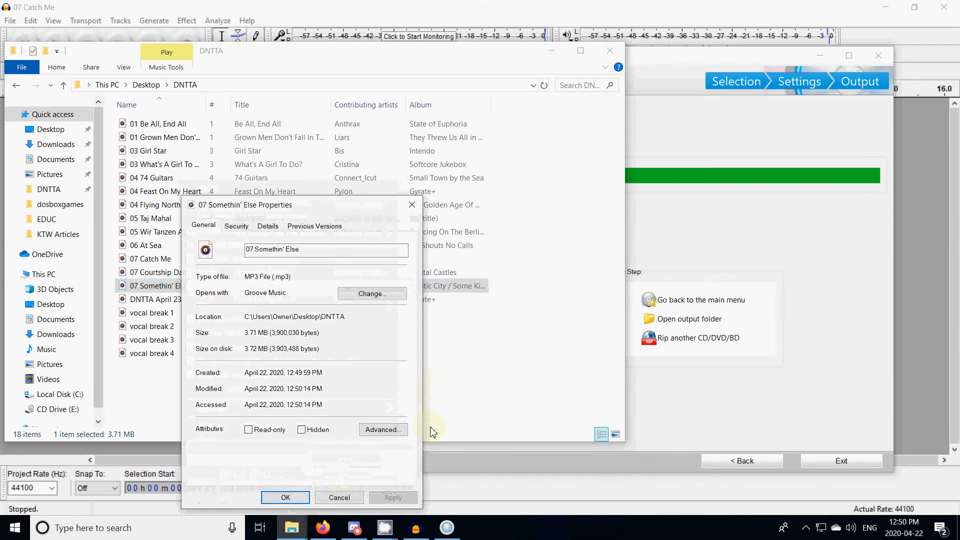
left_click(270, 228)
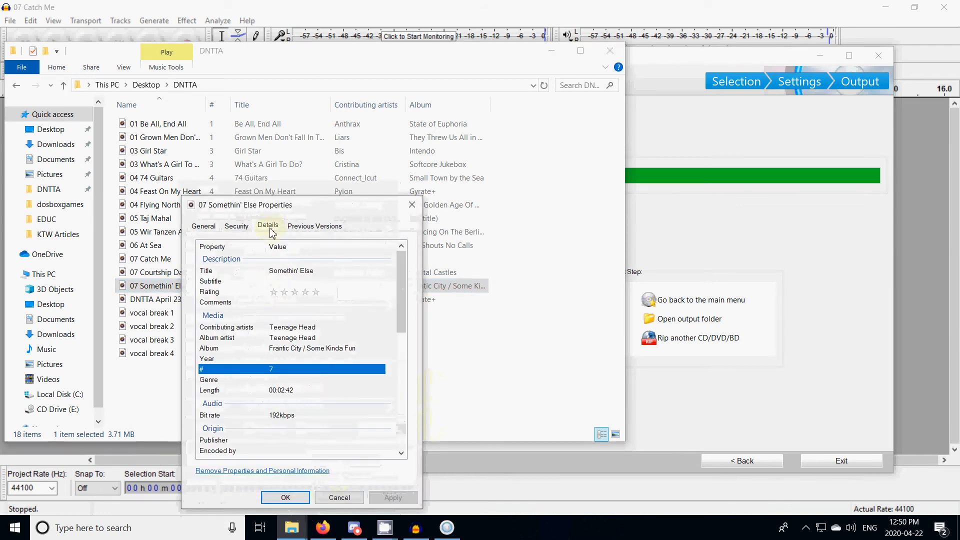
left_click(278, 390)
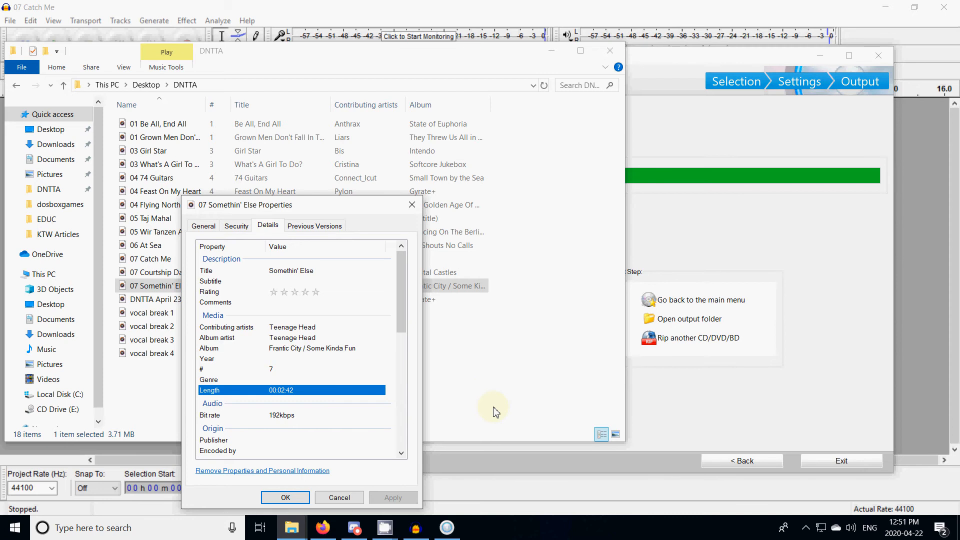
left_click(296, 499)
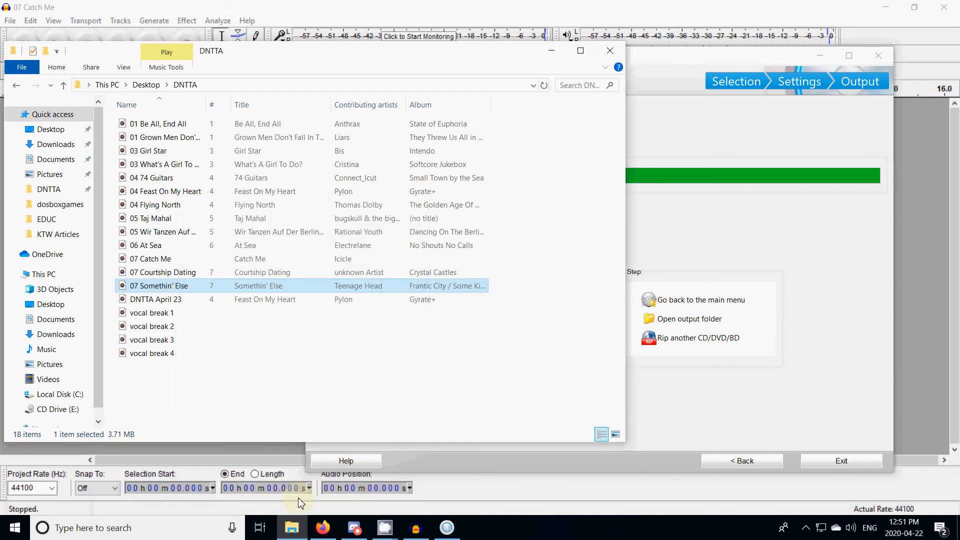
- Switch to Audacity and record a voice track about 35 seconds long from the webcam microphone
left_click(466, 493)
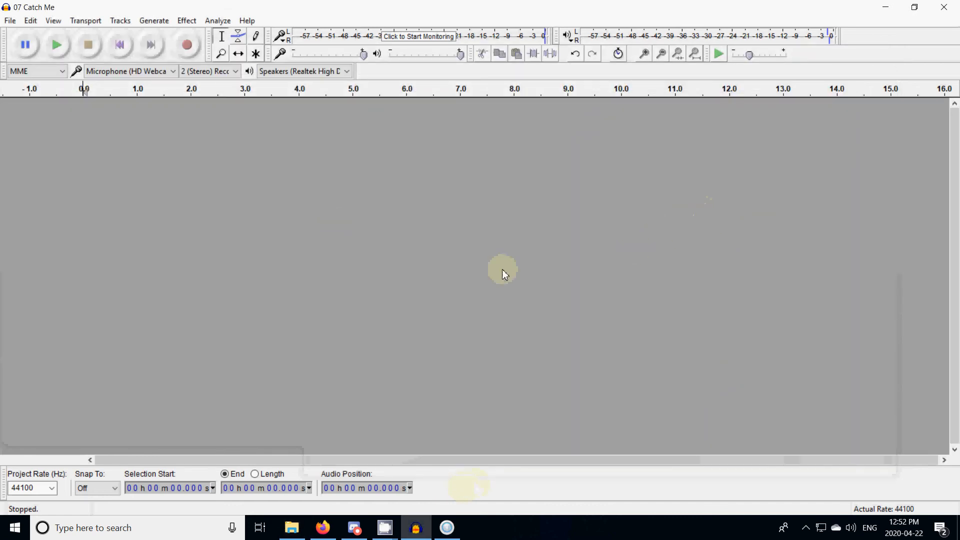
left_click(186, 45)
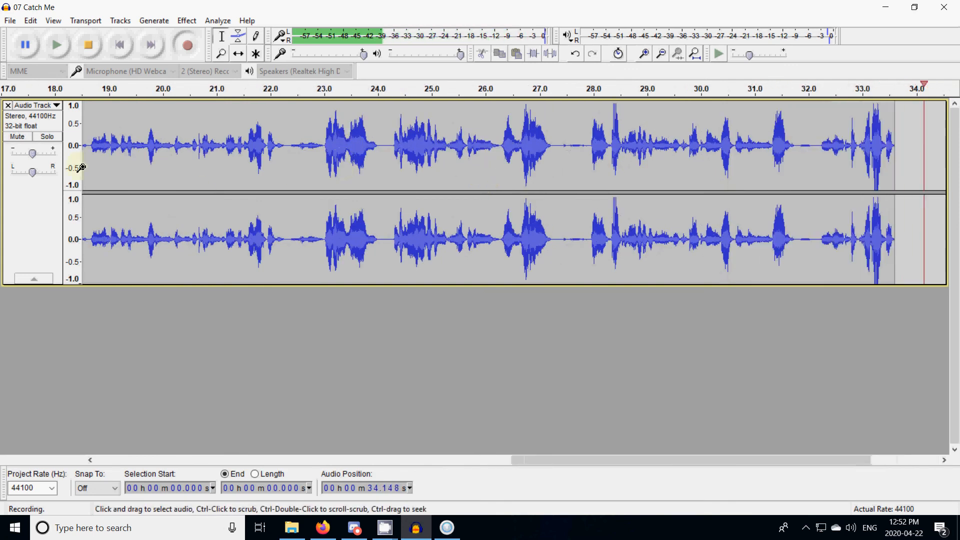
left_click(89, 50)
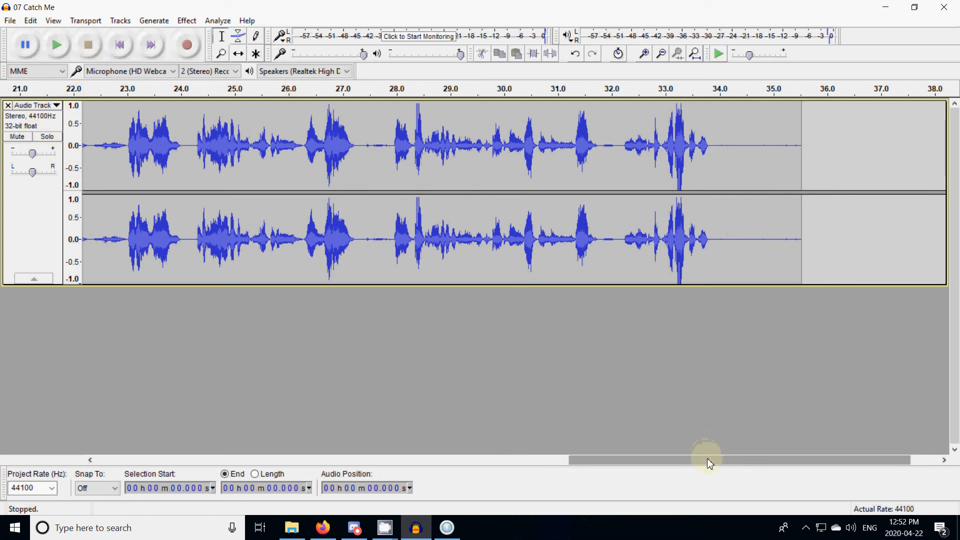
- Delete the first 0.755 seconds of near-silence at the start of the voice recording
left_click_drag(707, 458, 4, 415)
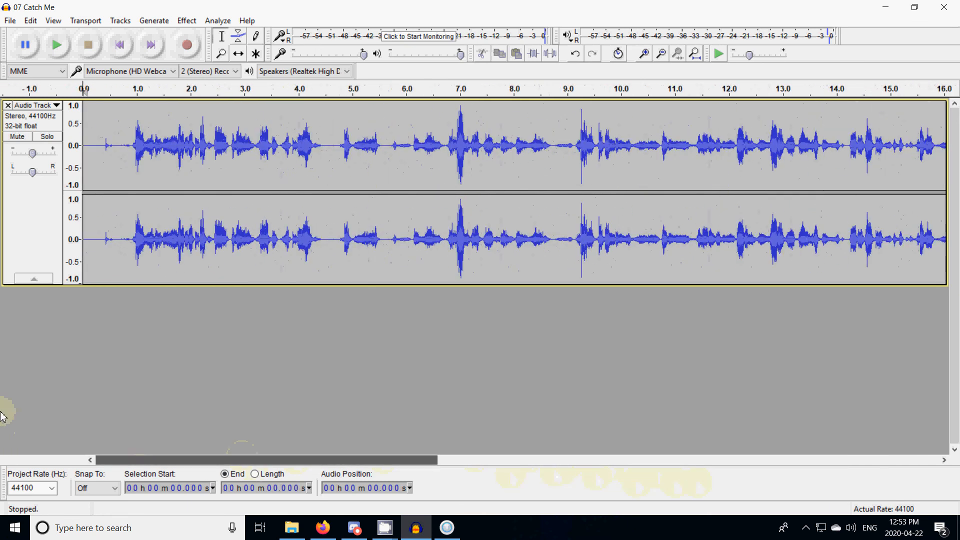
left_click(221, 54)
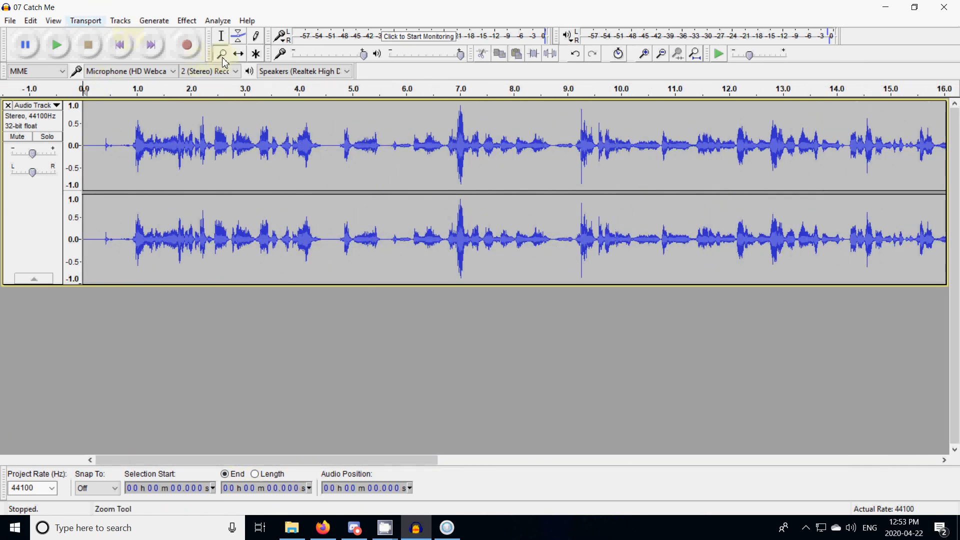
left_click(191, 146)
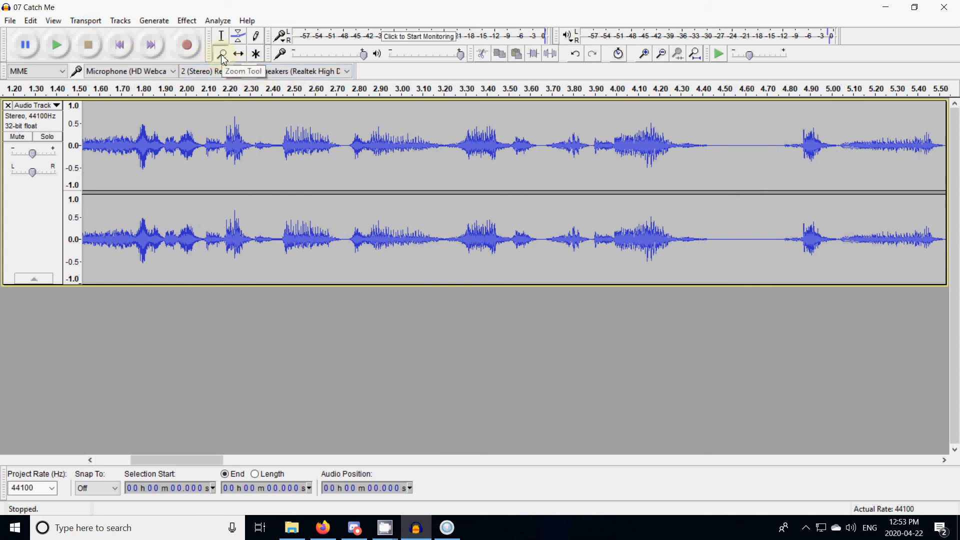
right_click(251, 171)
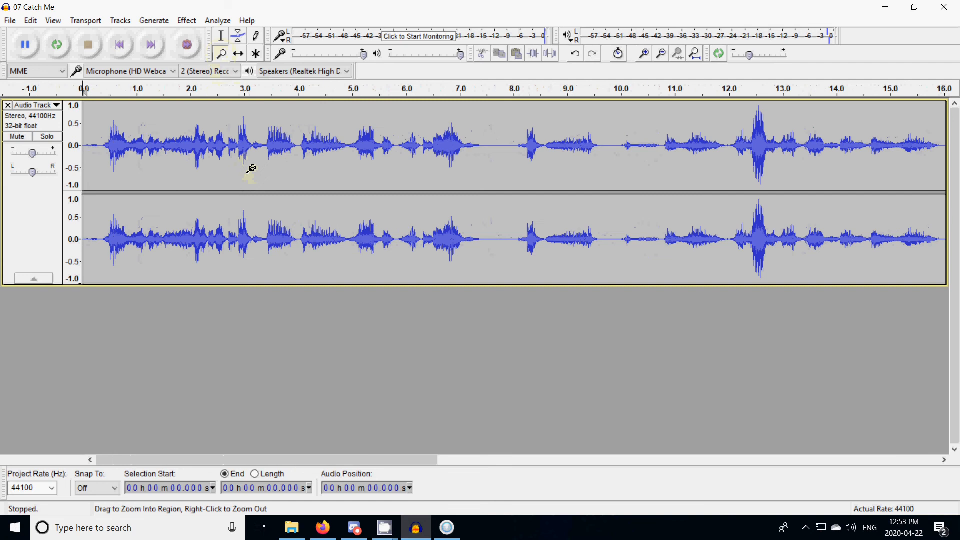
right_click(251, 170)
right_click(251, 171)
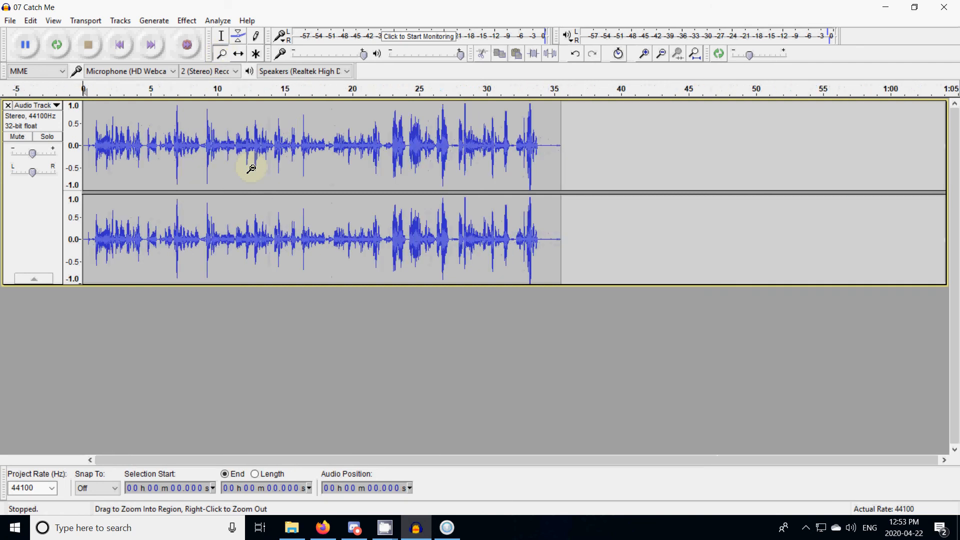
left_click(108, 156)
left_click(107, 156)
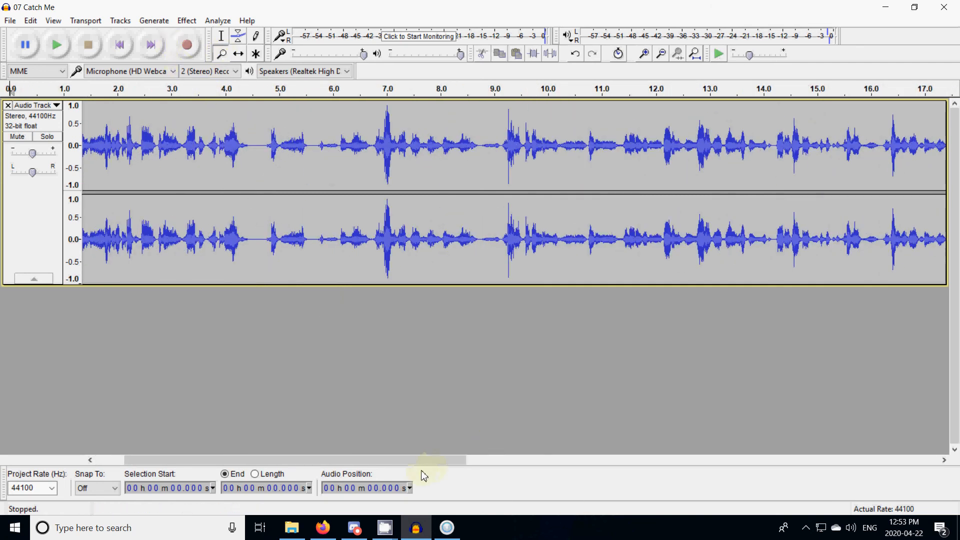
left_click_drag(424, 460, 355, 462)
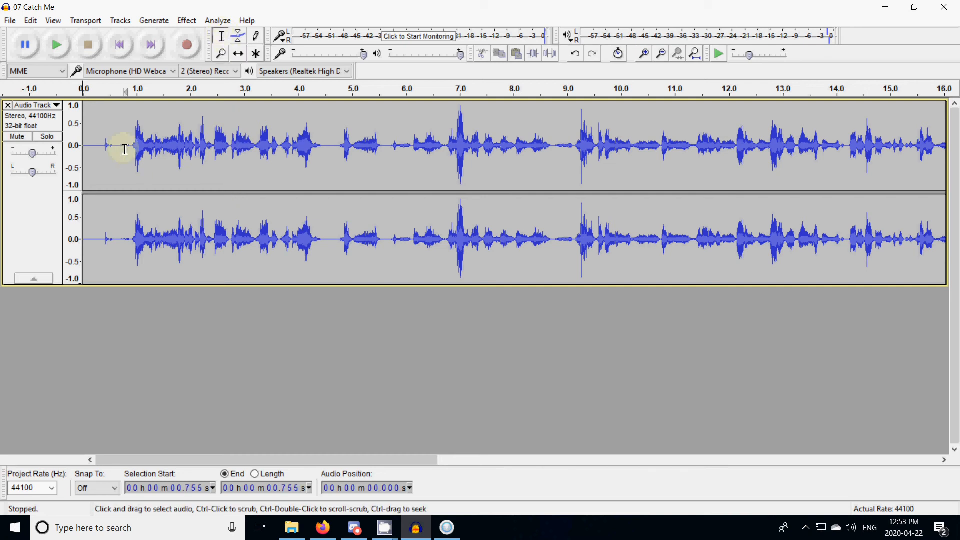
left_click_drag(124, 151, 83, 149)
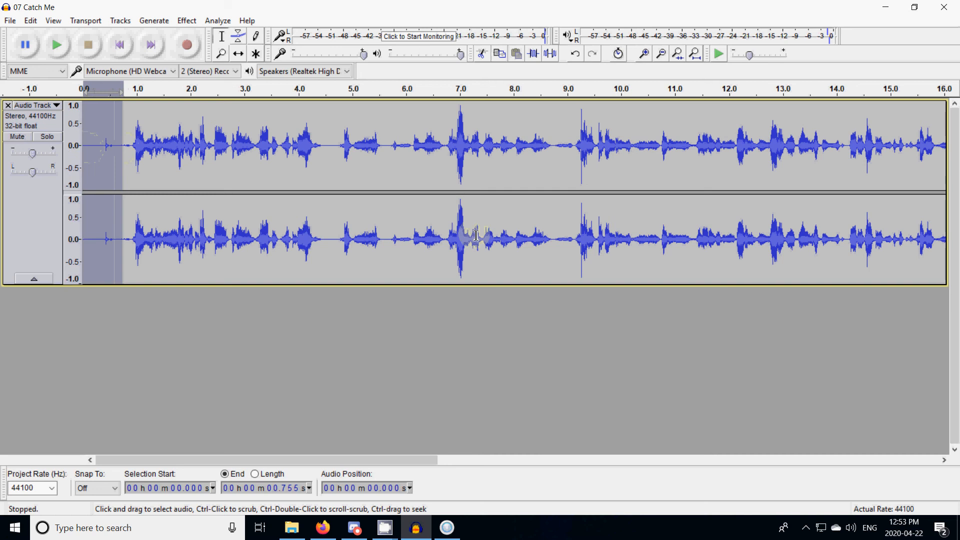
key("Delete")
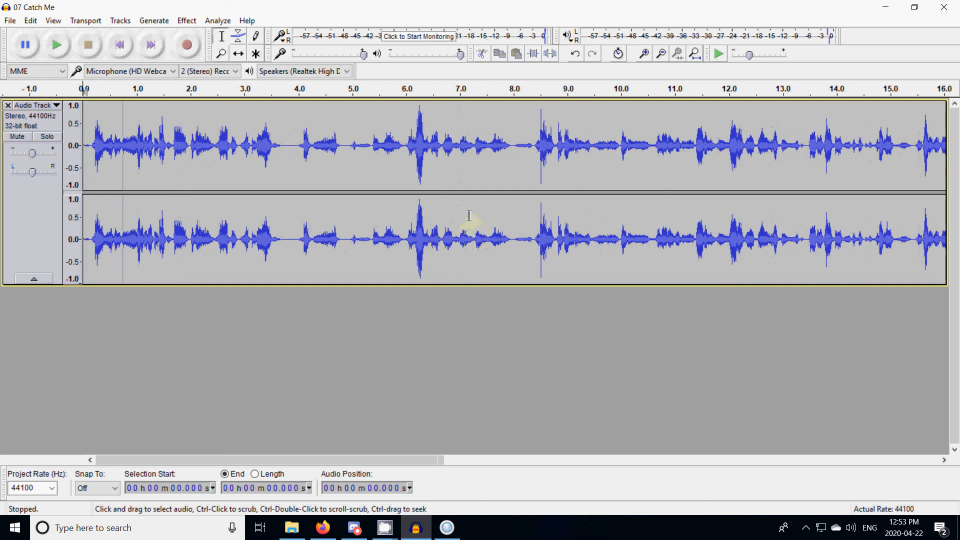
- Delete the silent tail of the voice recording from 33.181 seconds to its end
left_click_drag(379, 461, 808, 508)
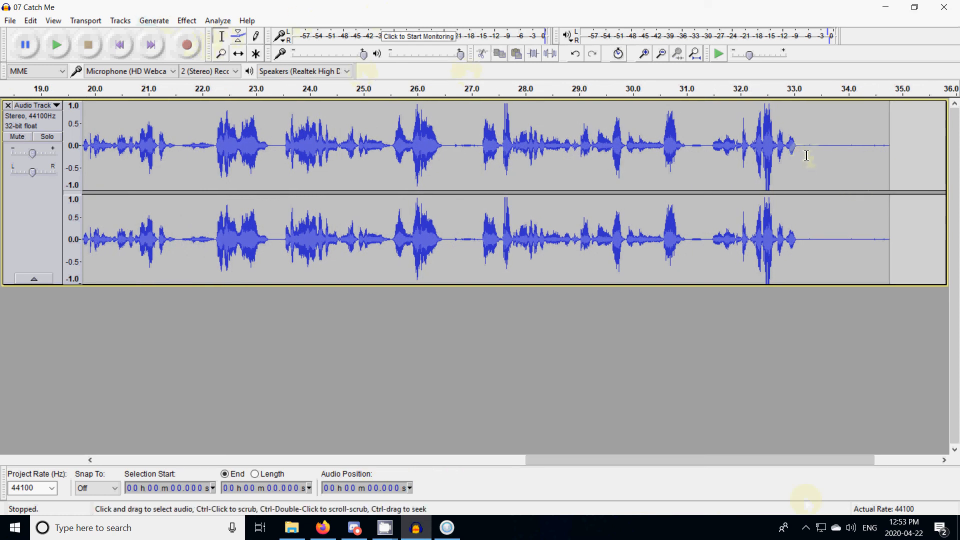
left_click_drag(805, 155, 903, 175)
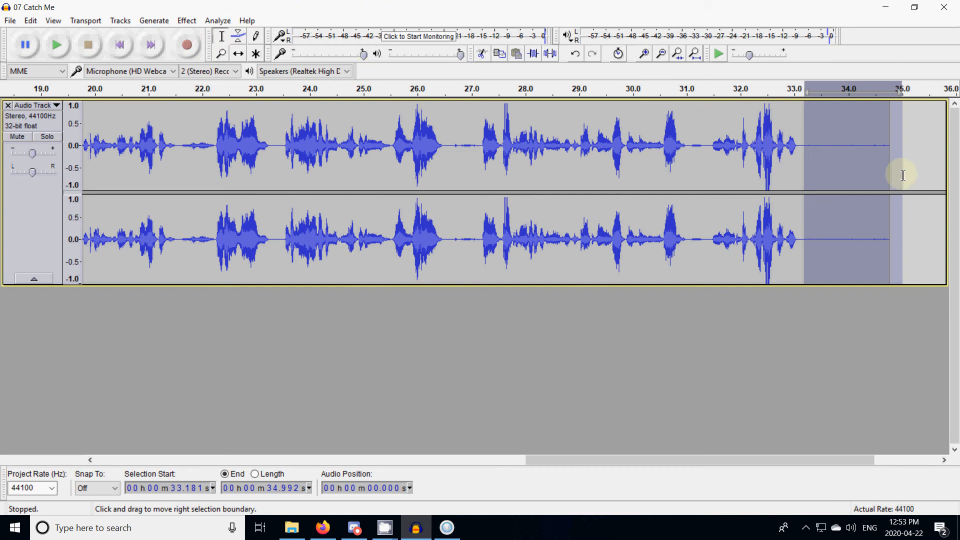
key("Delete")
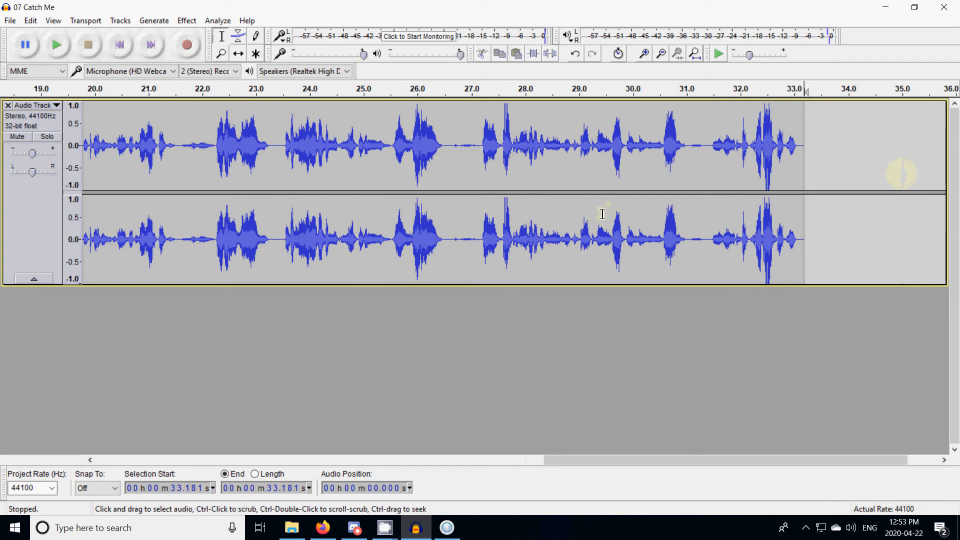
- Export the recording as an MP3 named "vocal break 7" in the DNTTA folder, keeping the existing metadata
left_click(9, 23)
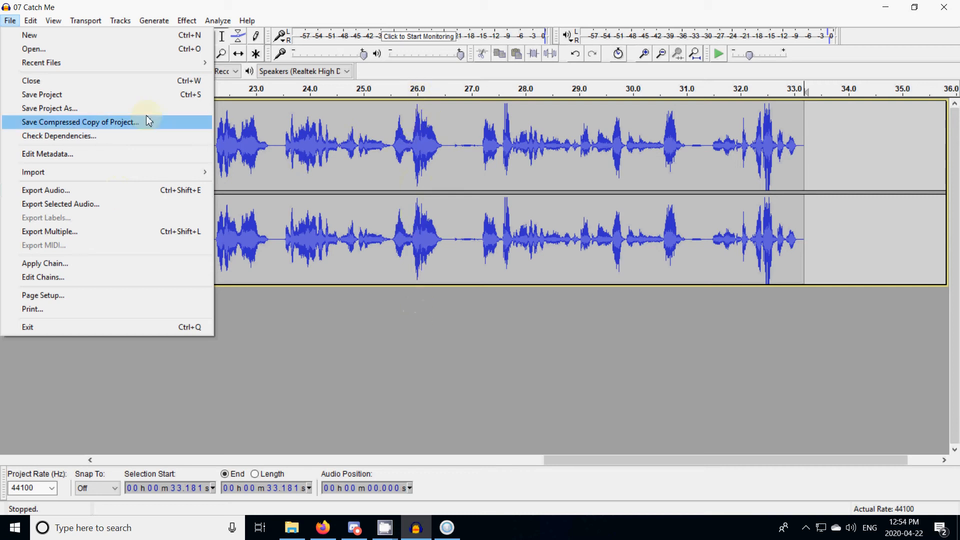
mouse_move(128, 180)
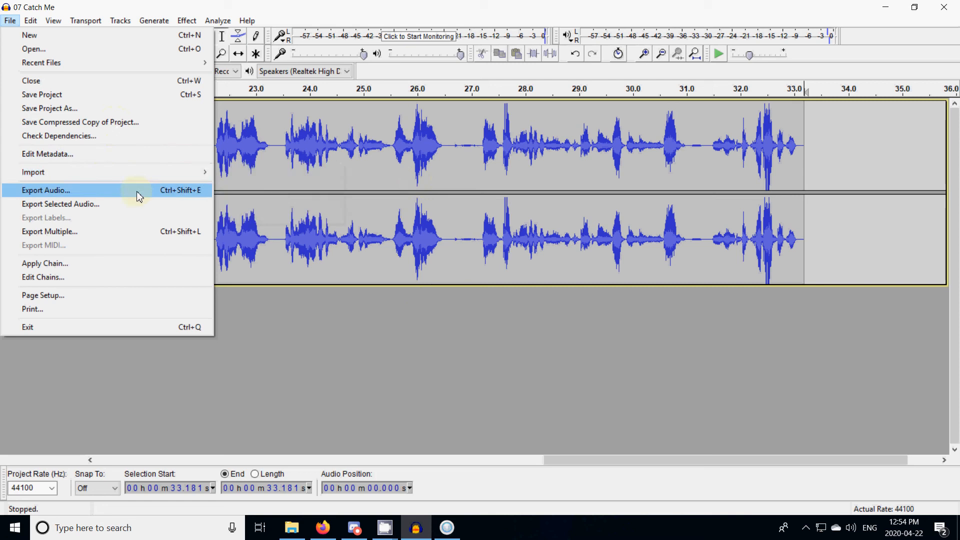
left_click(139, 196)
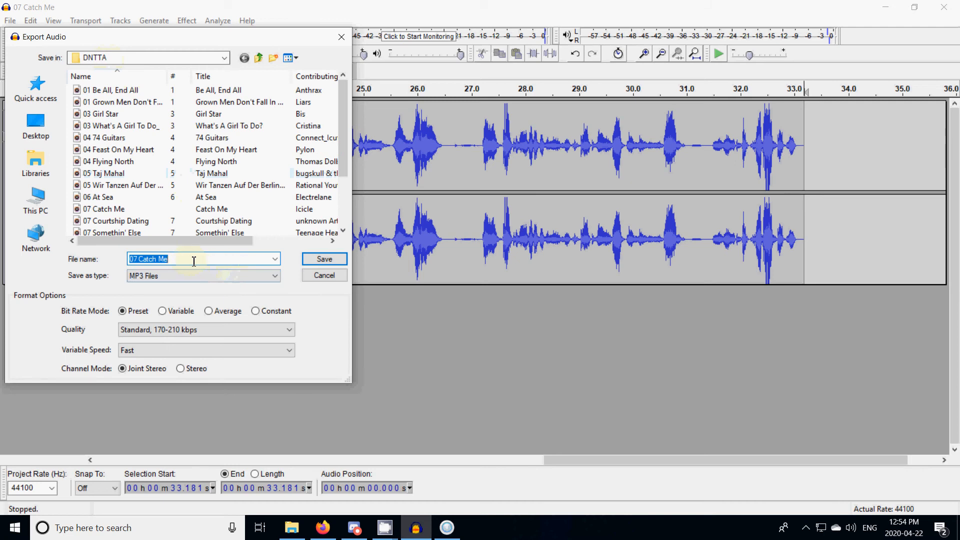
type("vocal ")
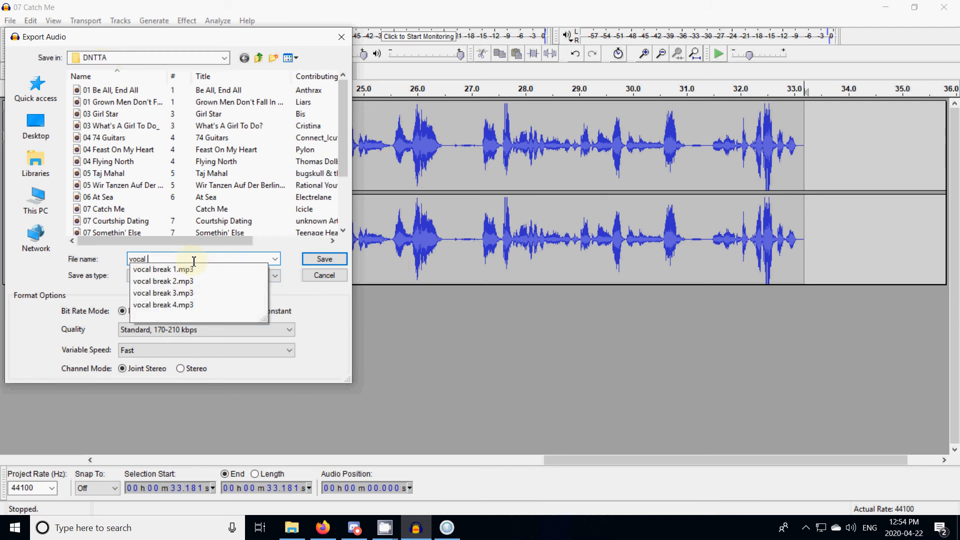
type("7")
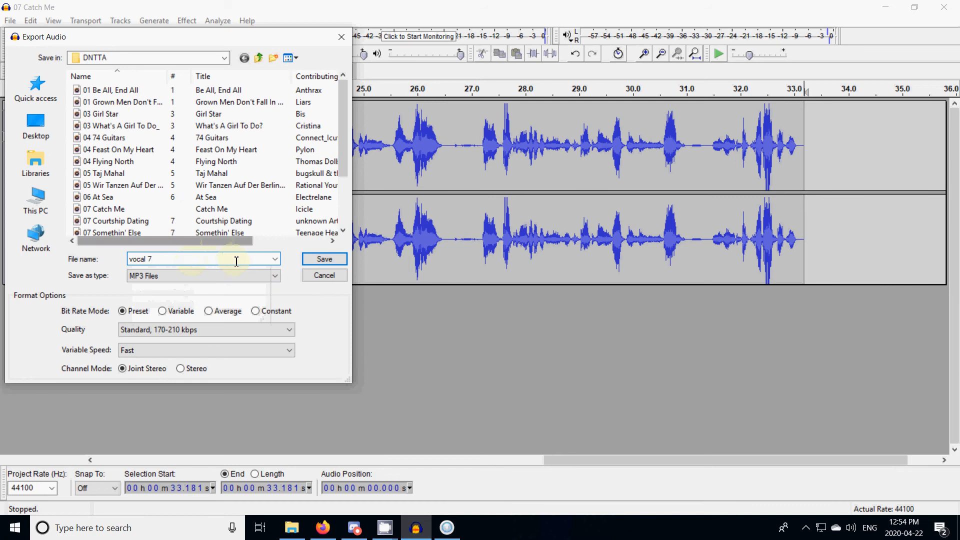
key("BackSpace")
type("7")
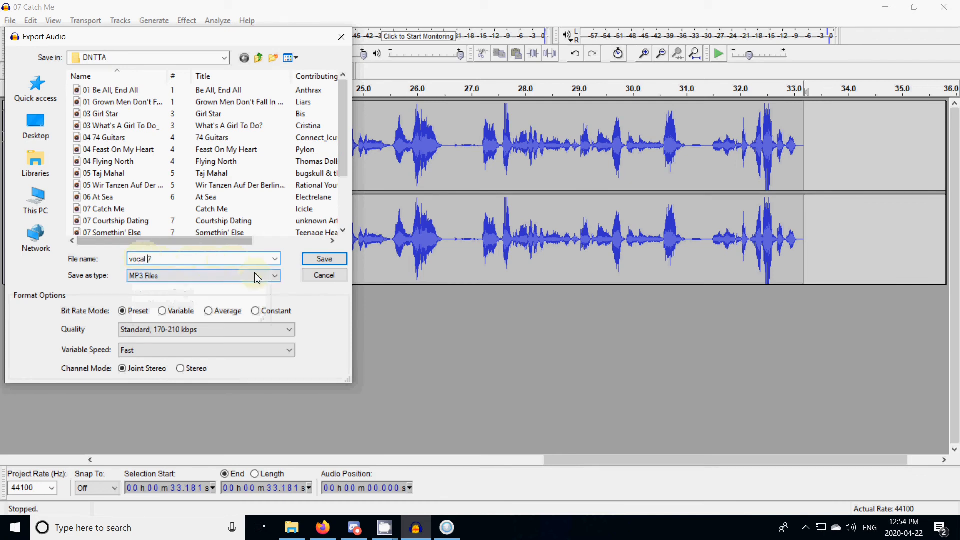
type("break")
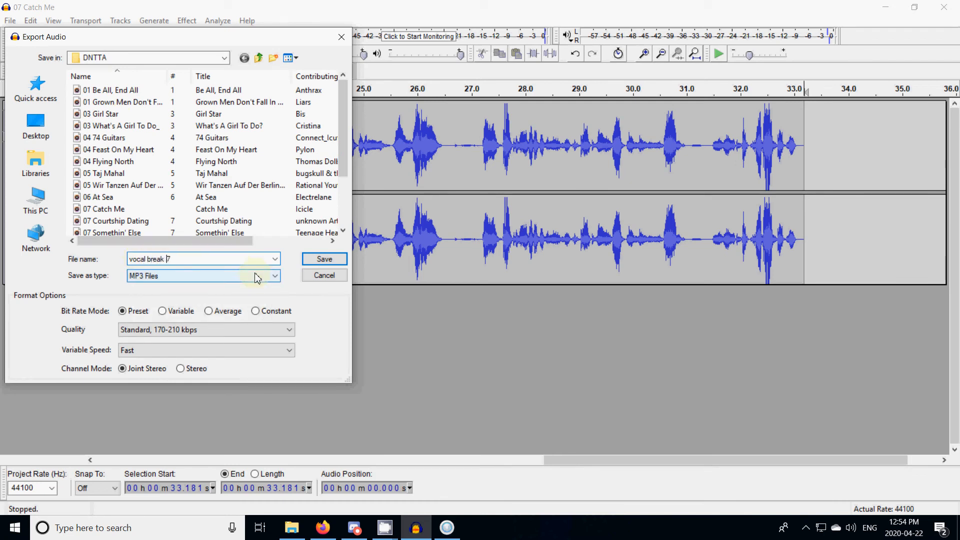
left_click(324, 258)
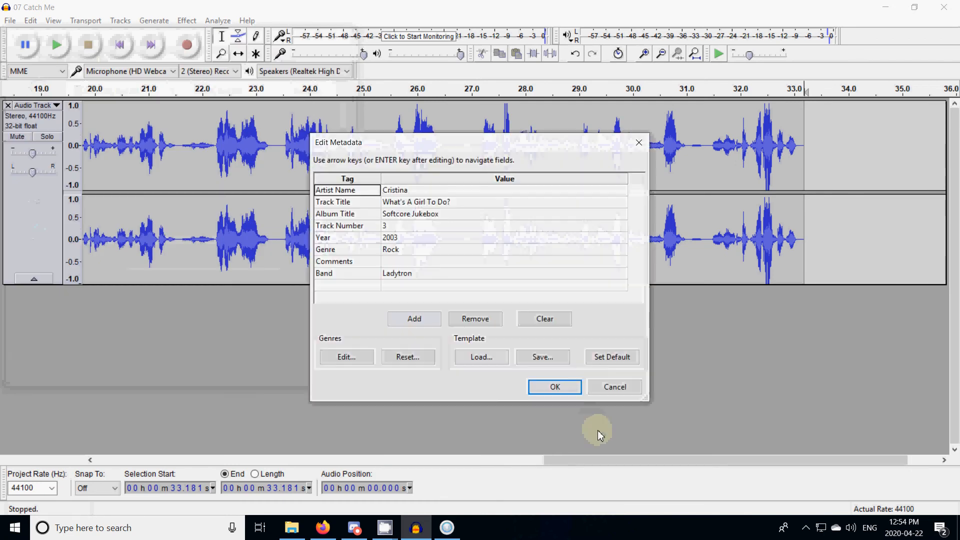
left_click(553, 389)
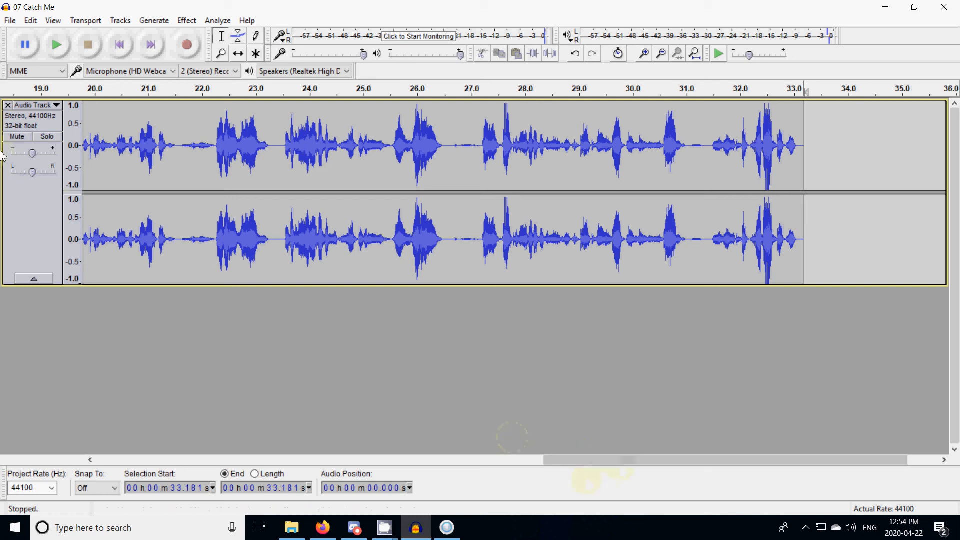
- Remove the recorded track from the project and import "07 Catch Me" from the DNTTA folder
left_click(8, 106)
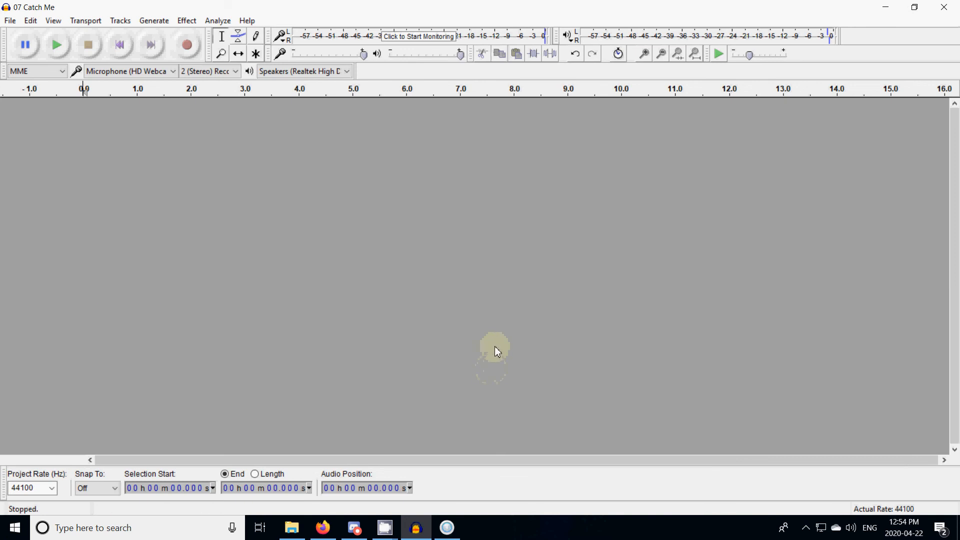
left_click(10, 23)
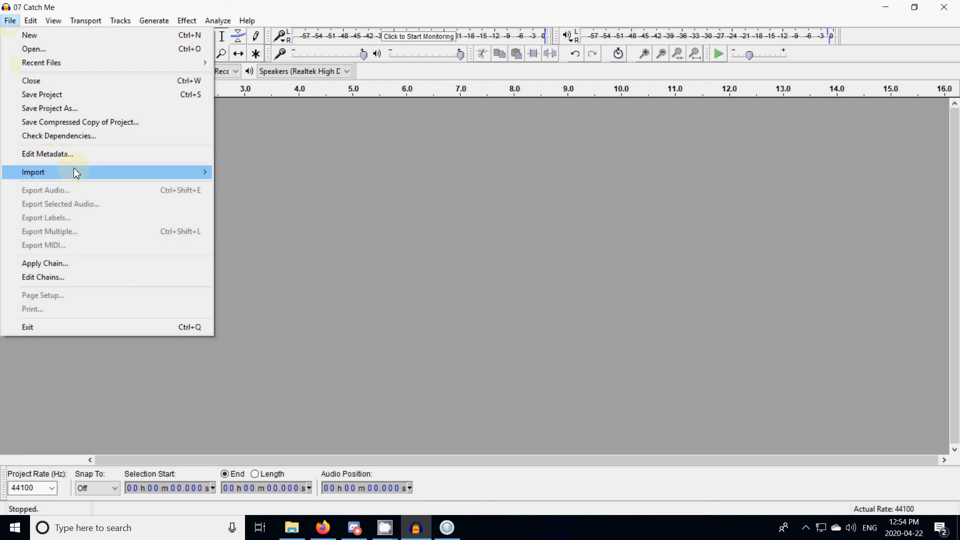
mouse_move(75, 172)
left_click(244, 172)
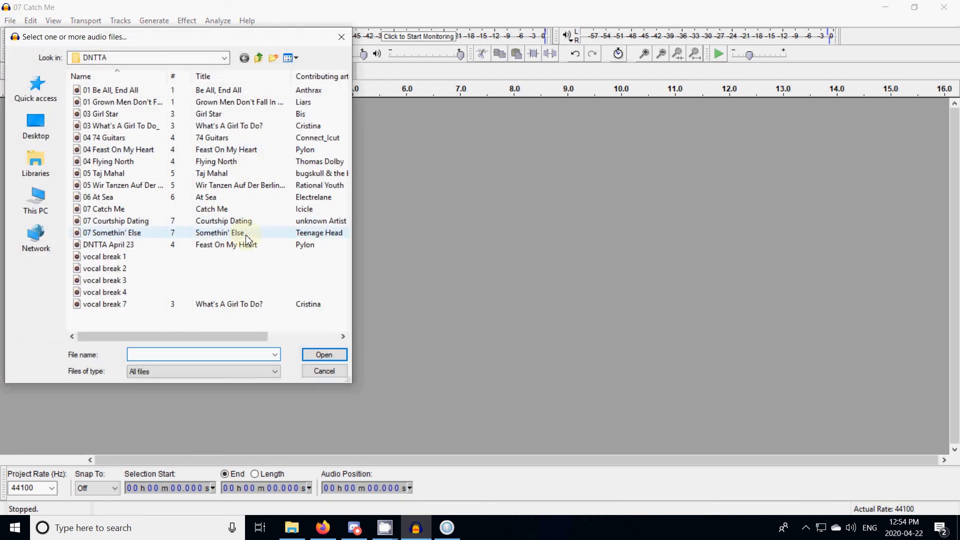
left_click(219, 211)
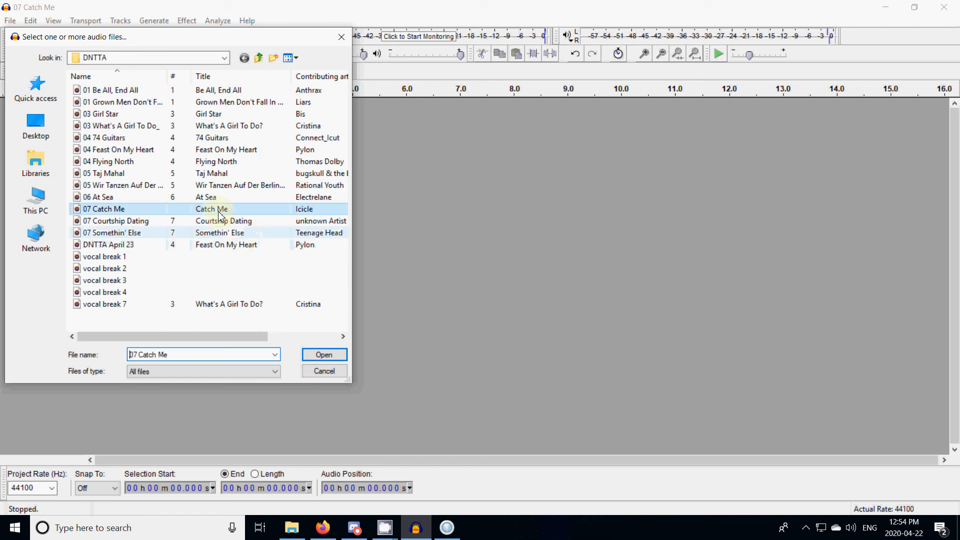
left_click(324, 356)
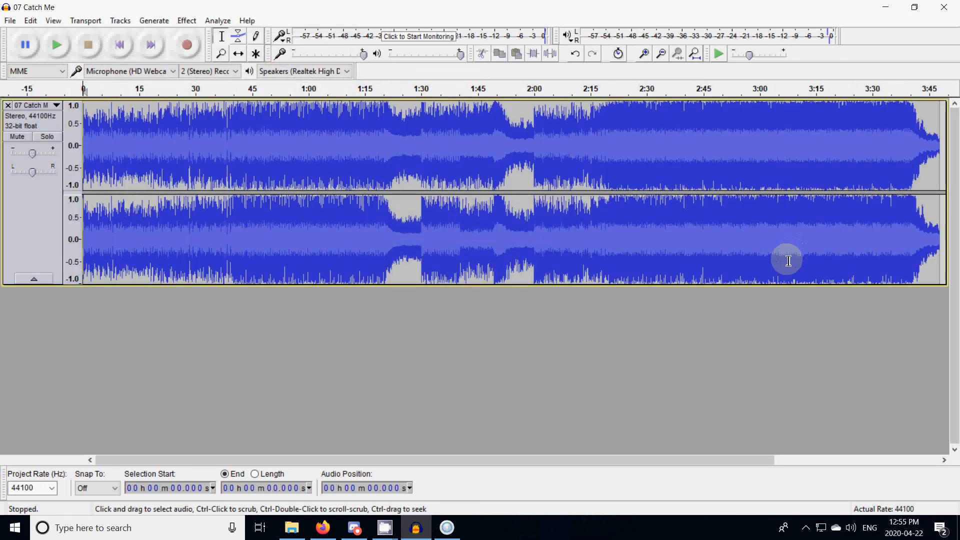
- Import "vocal break 1" from the DNTTA folder as a second track
left_click(12, 24)
mouse_move(55, 179)
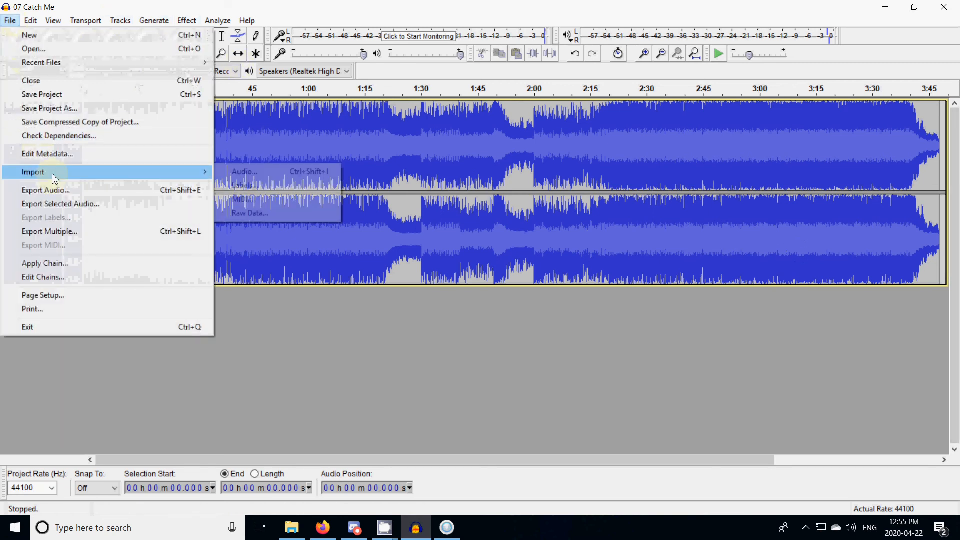
left_click(305, 175)
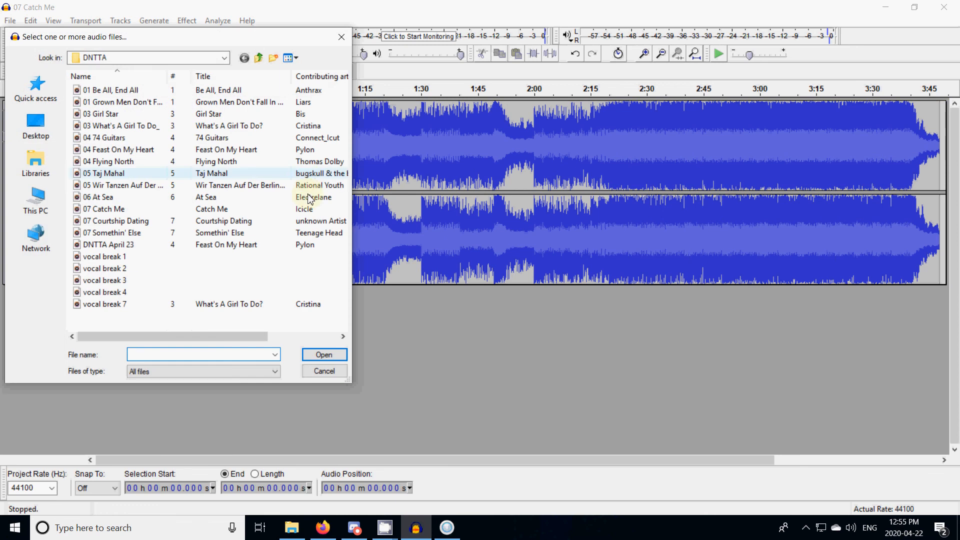
double_click(131, 259)
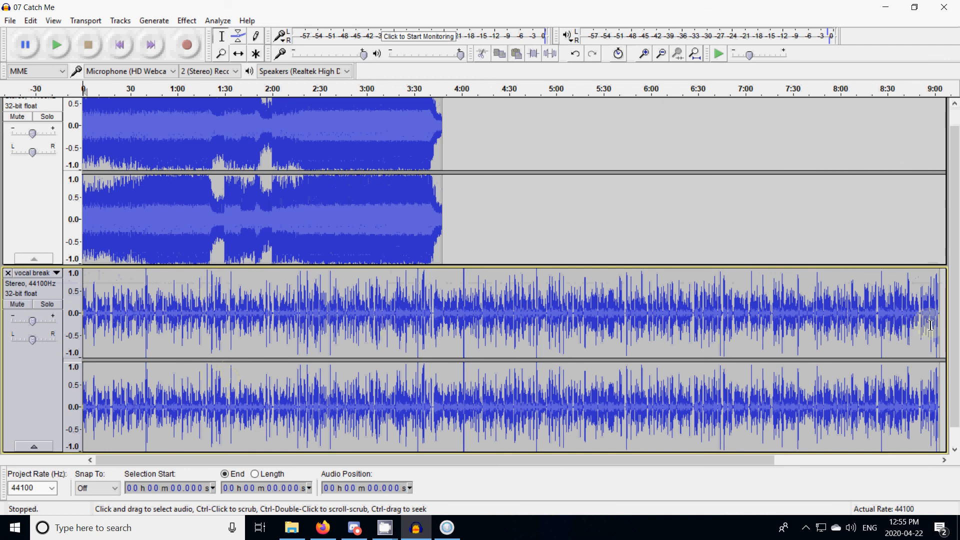
- Shift the vocal break clip in time so that it starts where the "07 Catch Me" clip ends
left_click(238, 54)
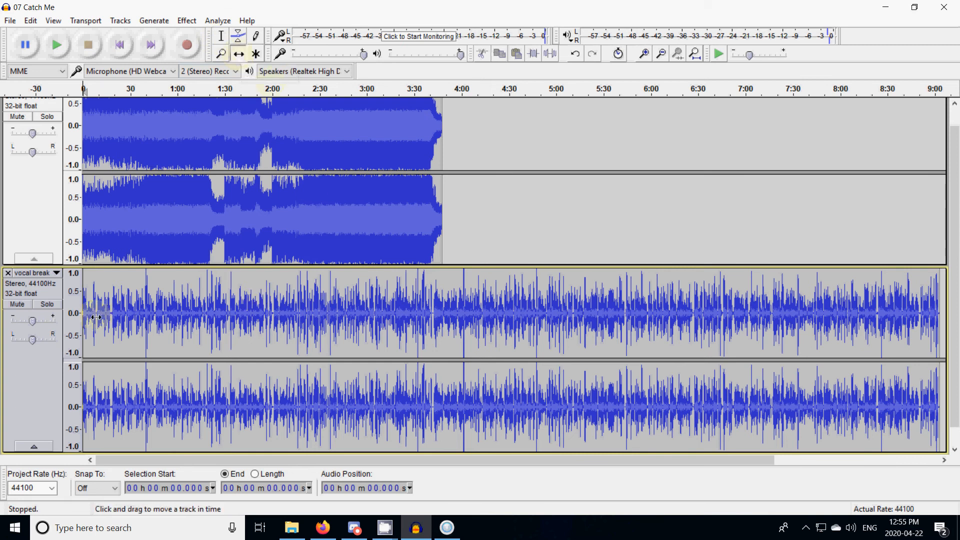
left_click_drag(96, 317, 460, 313)
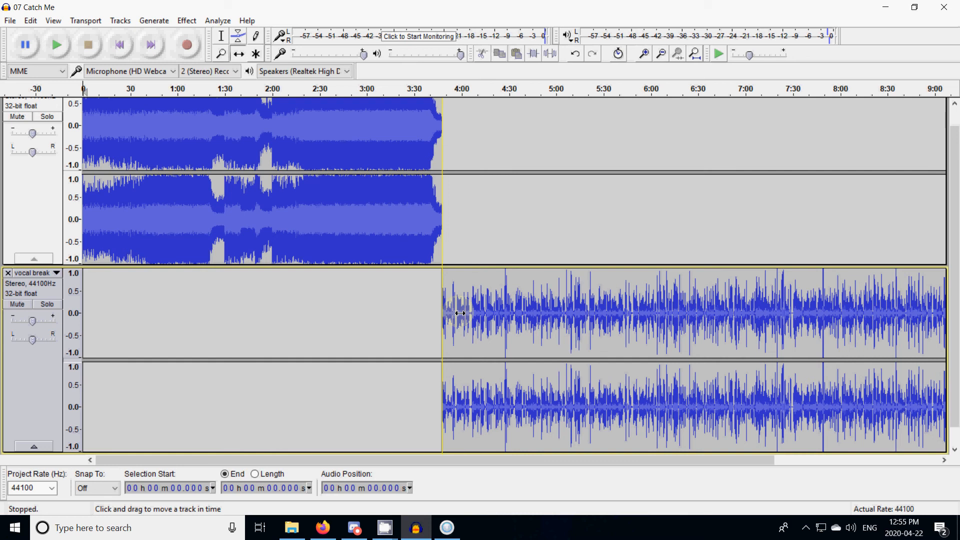
left_click_drag(460, 313, 460, 313)
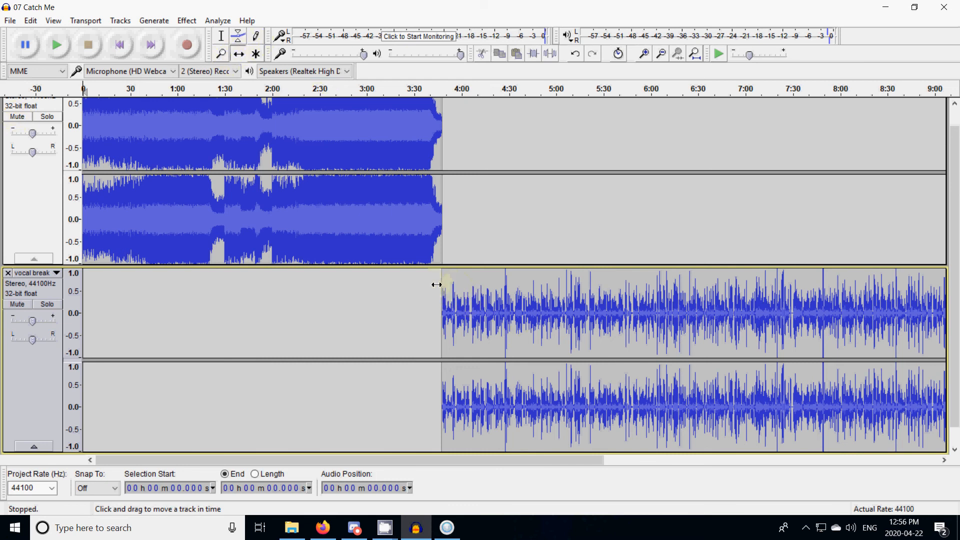
mouse_move(467, 303)
left_mouse_down()
mouse_move(457, 299)
mouse_move(469, 305)
left_mouse_up()
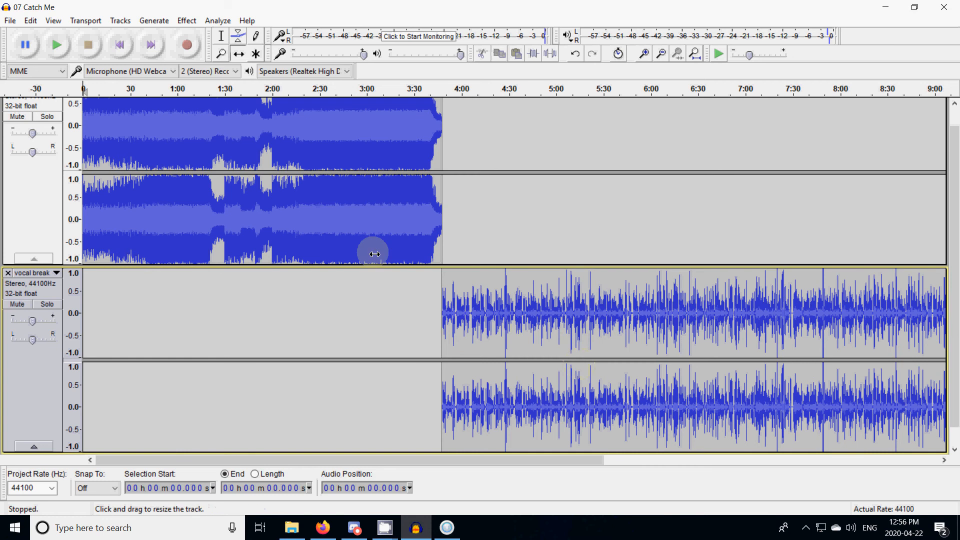
- Play the transition from "07 Catch Me" into the vocal break, starting at about 3:43, and stop once the vocal begins
left_click(221, 58)
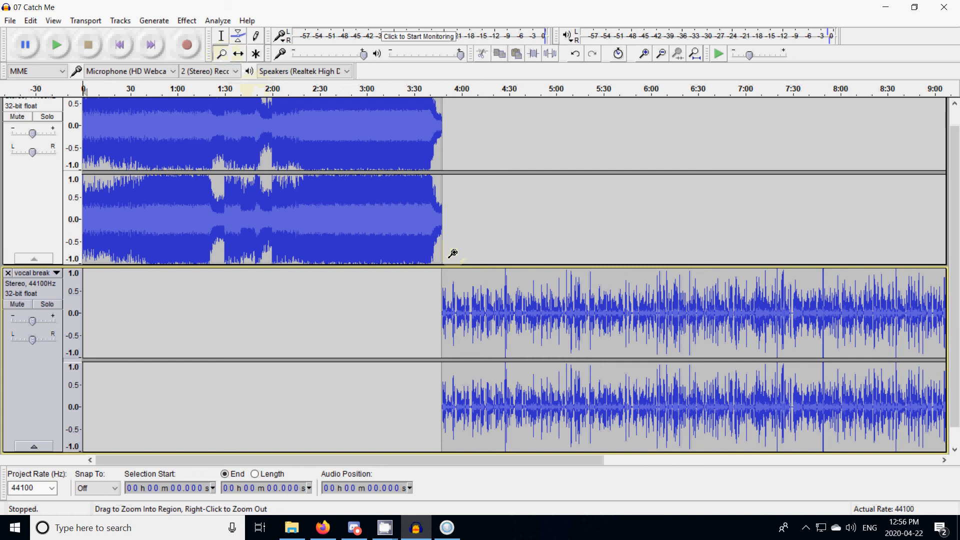
left_click(453, 254)
left_click(452, 253)
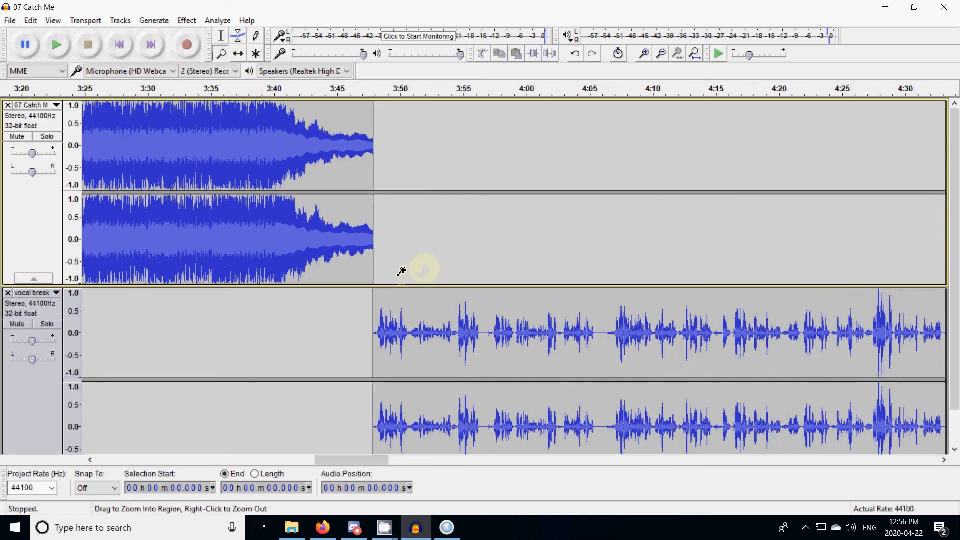
left_click(386, 270)
left_click(385, 270)
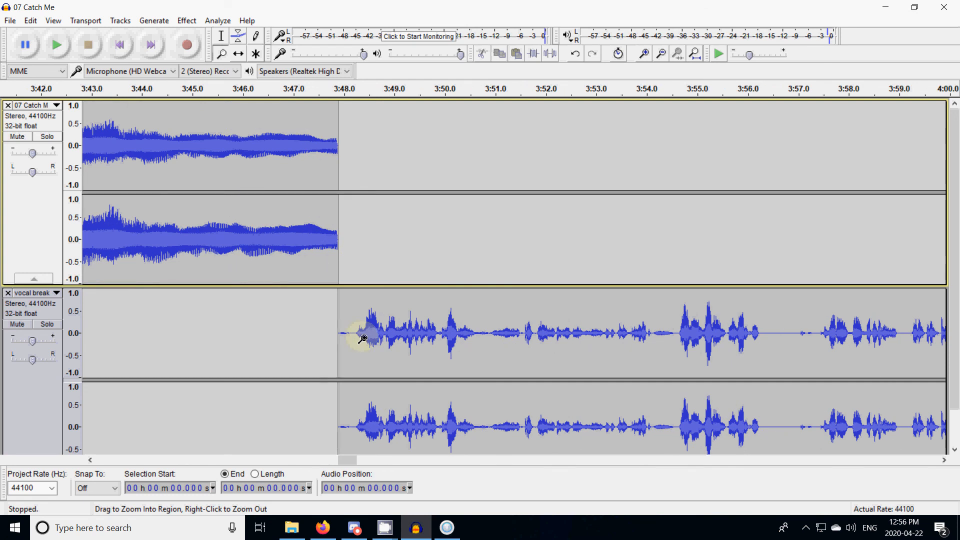
left_click(223, 41)
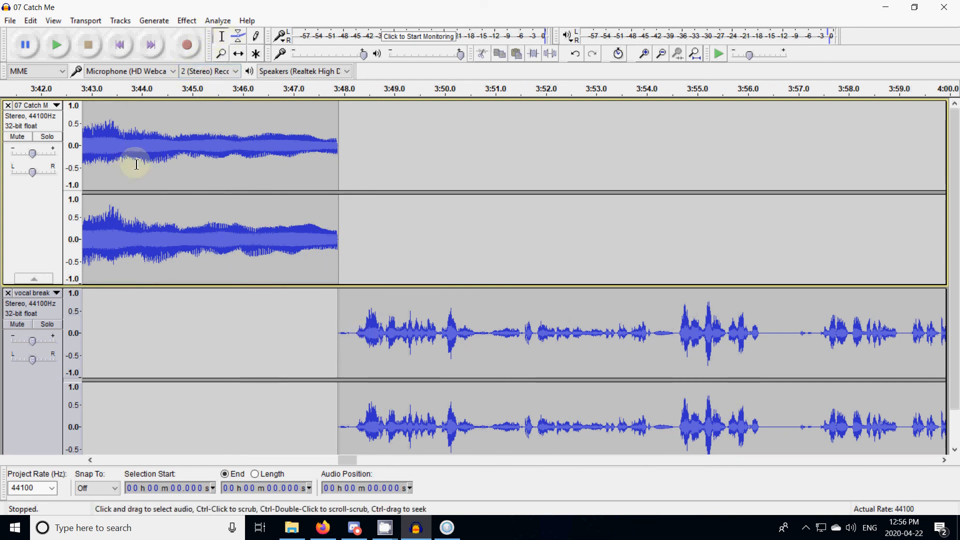
left_click(106, 150)
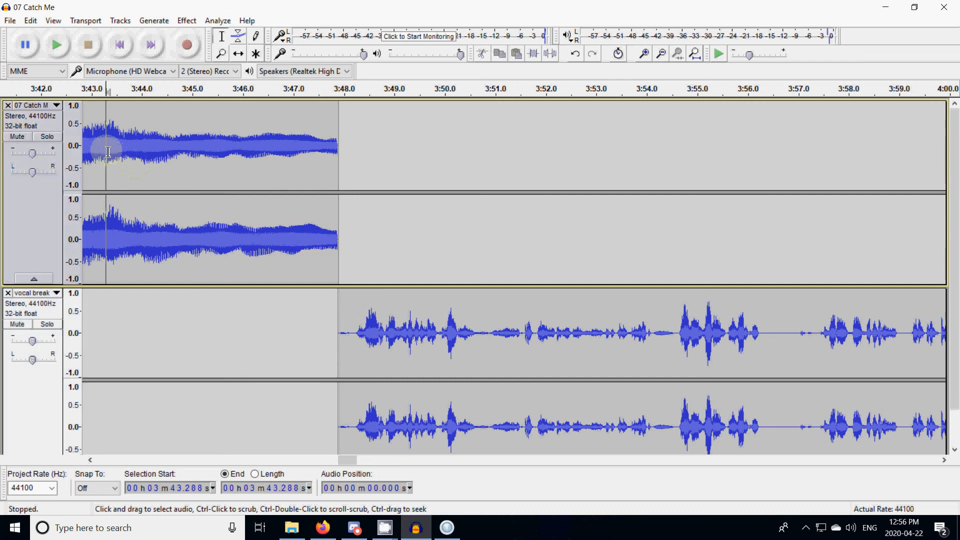
left_click(58, 47)
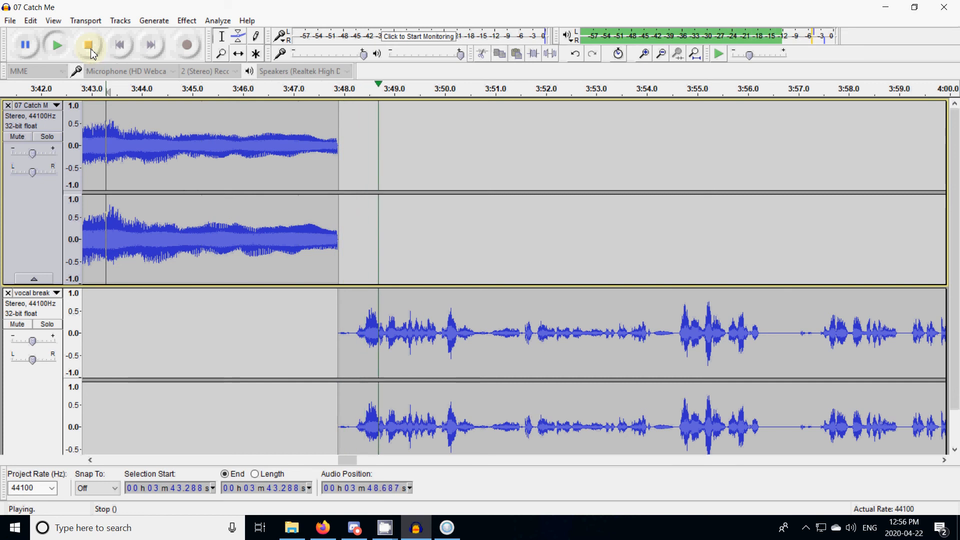
left_click(92, 54)
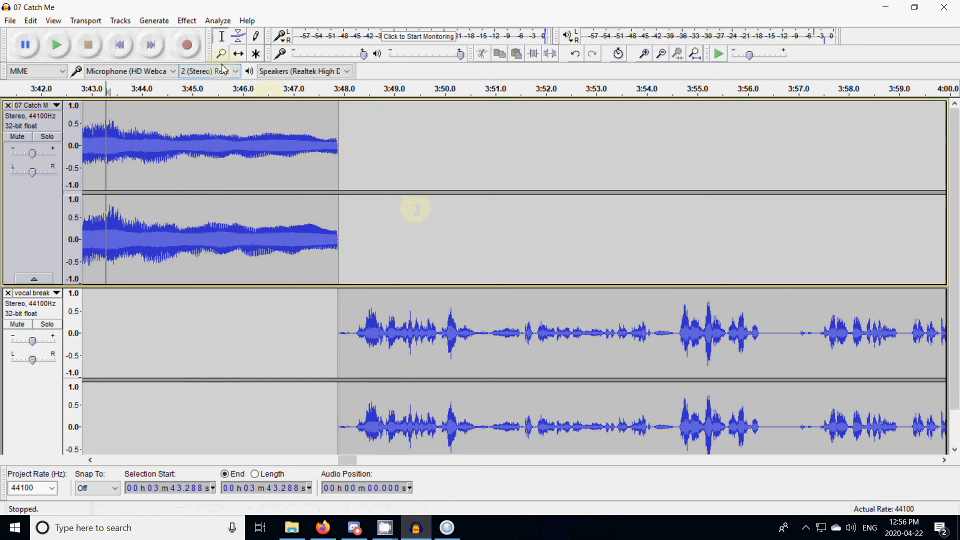
- Shift the vocal break clip about 0.2 seconds earlier so it slightly overlaps the end of "07 Catch Me"
left_click(238, 54)
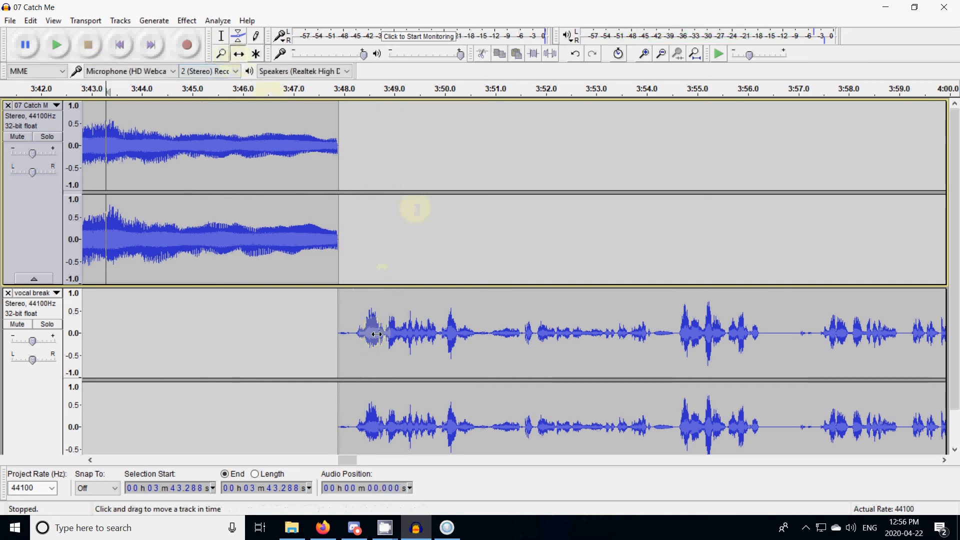
left_click_drag(378, 334, 379, 335)
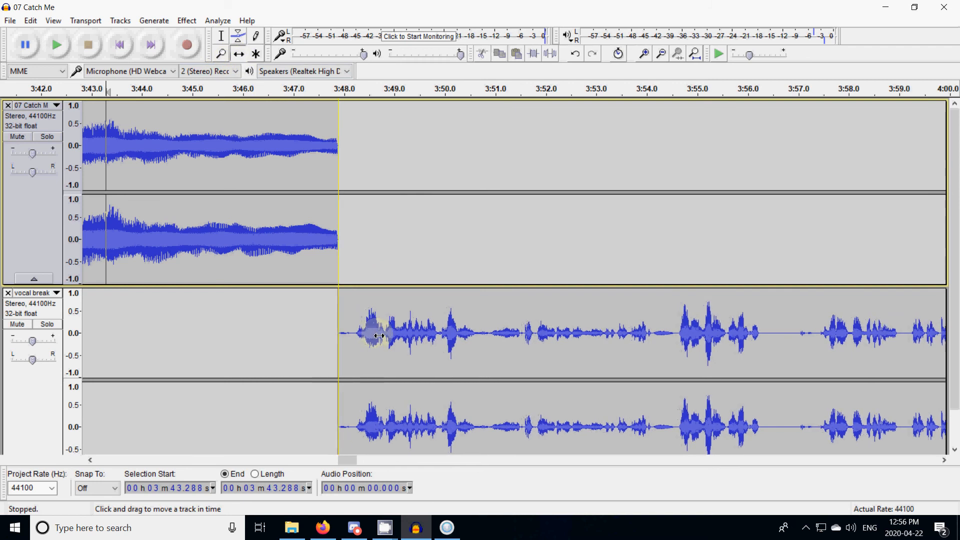
scroll(379, 334, "down", 1)
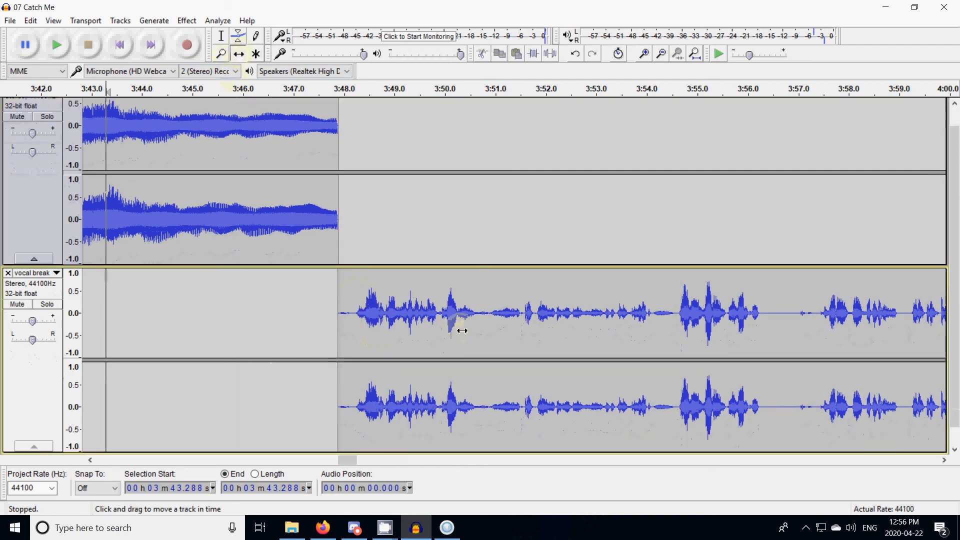
left_click_drag(444, 333, 435, 331)
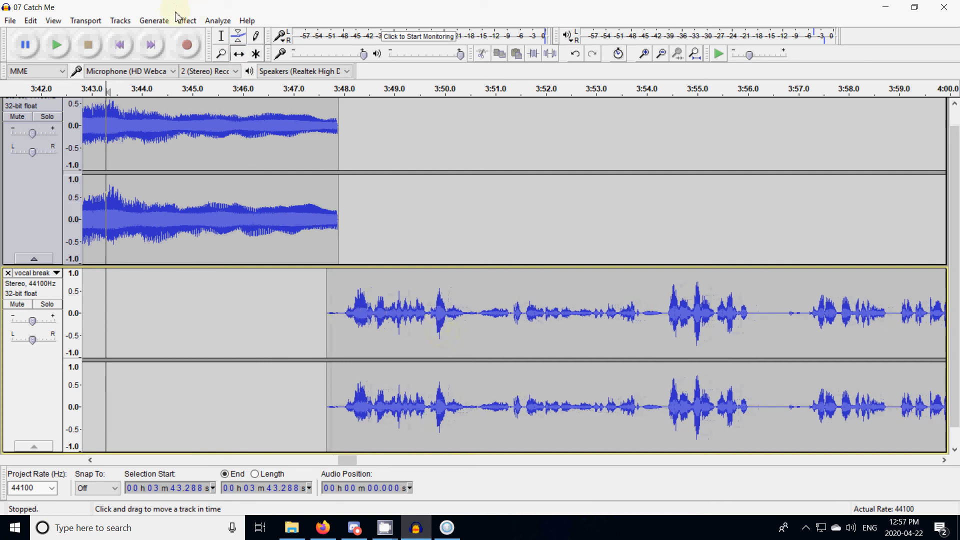
- Play the overlapped transition into the vocal break from about 3:43.7 and stop after the first spoken words
left_click(221, 36)
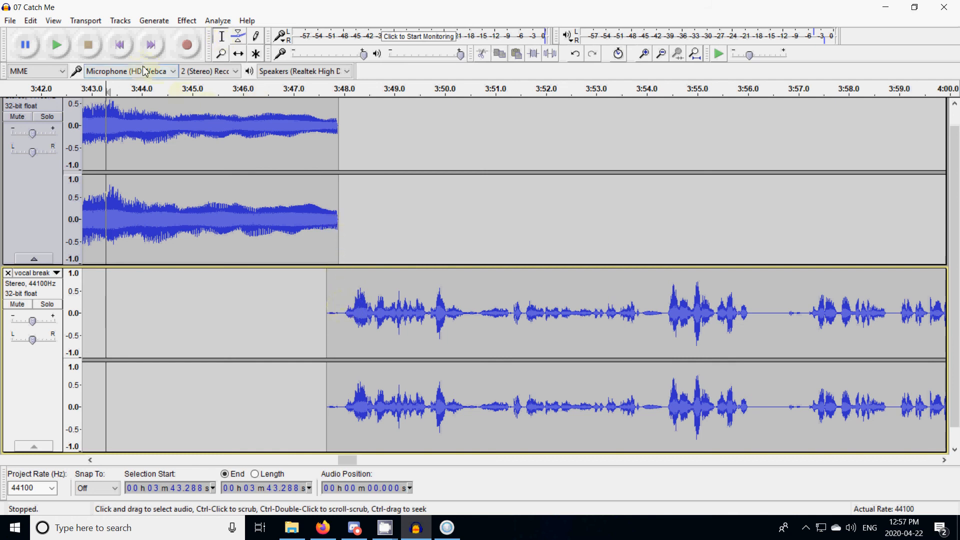
left_click(127, 158)
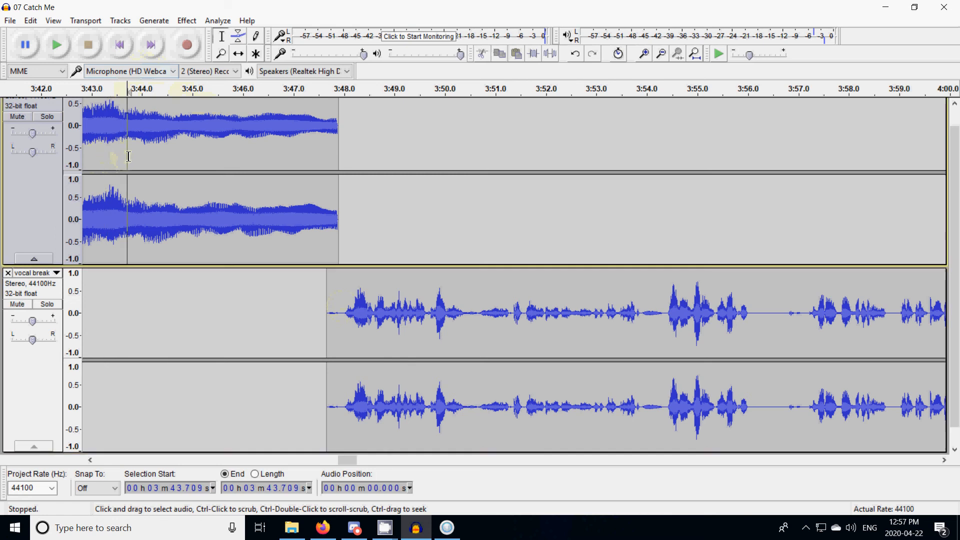
scroll(128, 155, "up", 1)
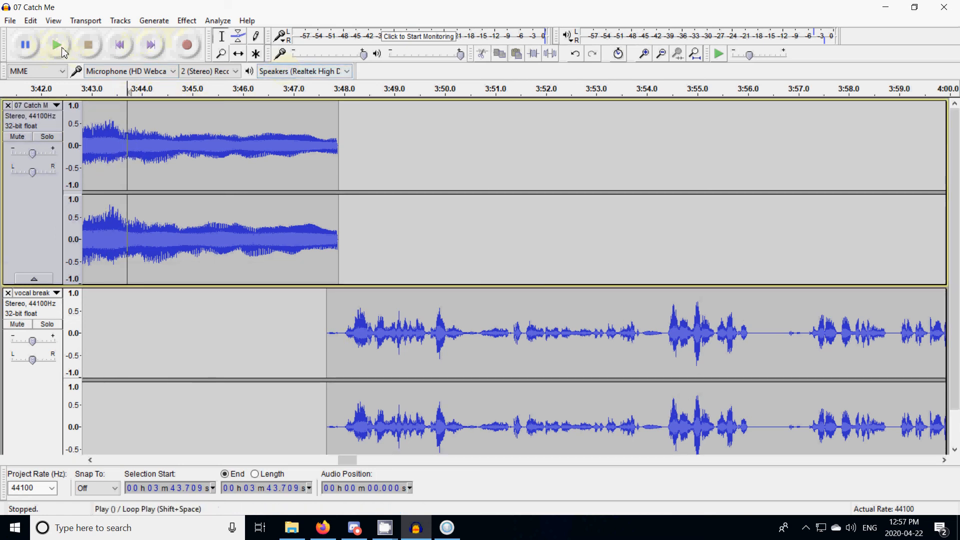
left_click(56, 46)
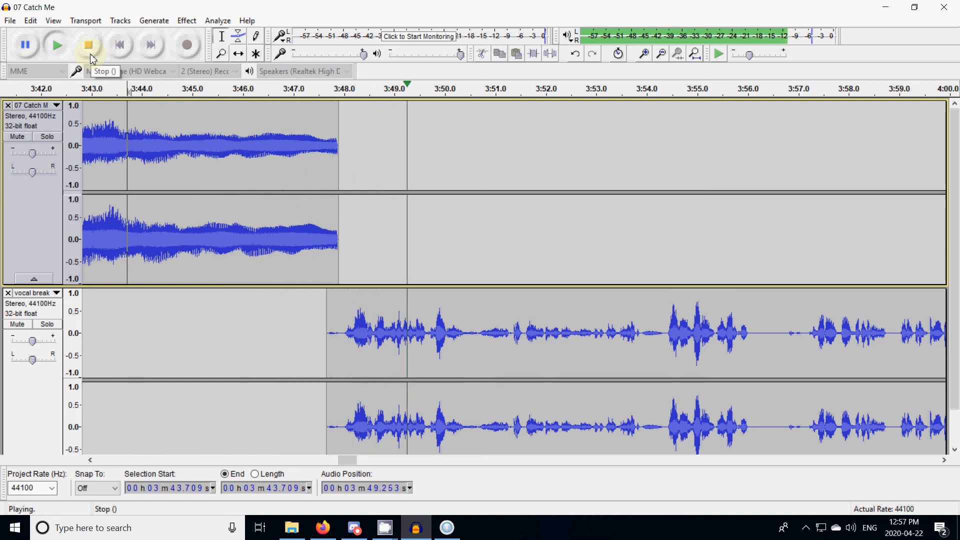
left_click(92, 57)
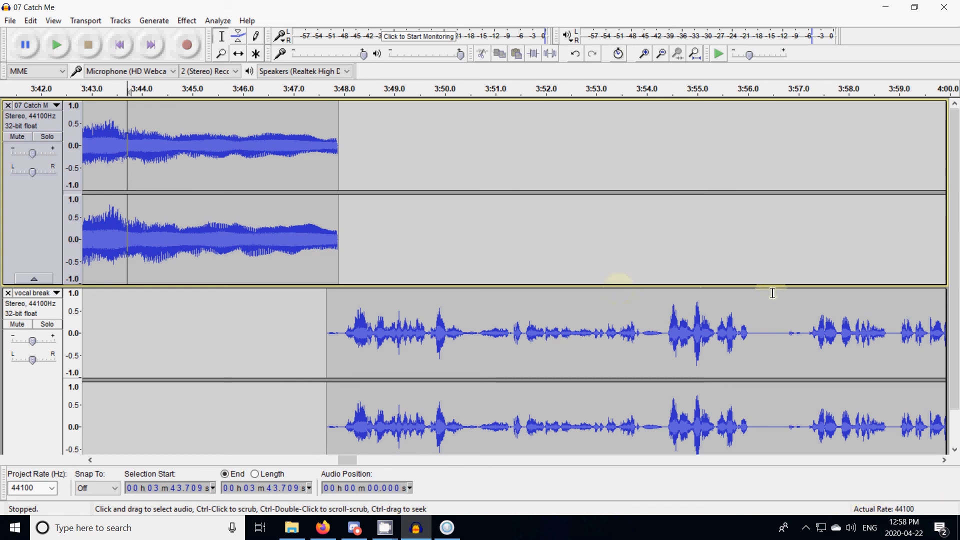
- Import "04 Flying North" from the DNTTA folder as a third track
left_click(11, 21)
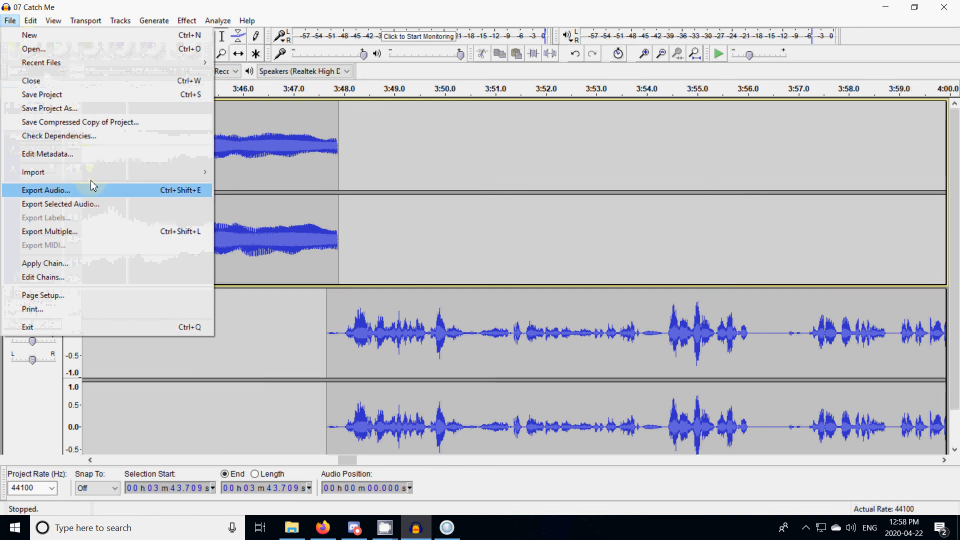
mouse_move(89, 180)
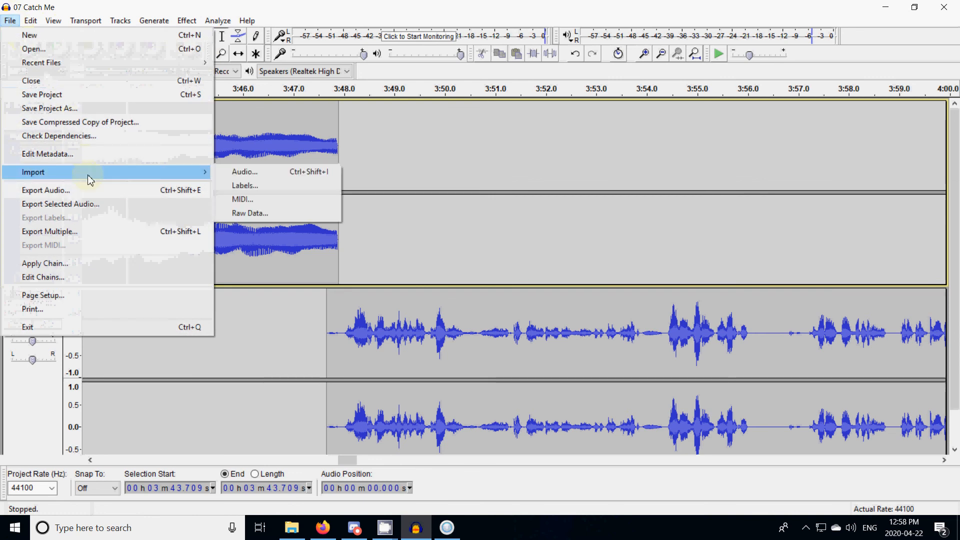
left_click(259, 176)
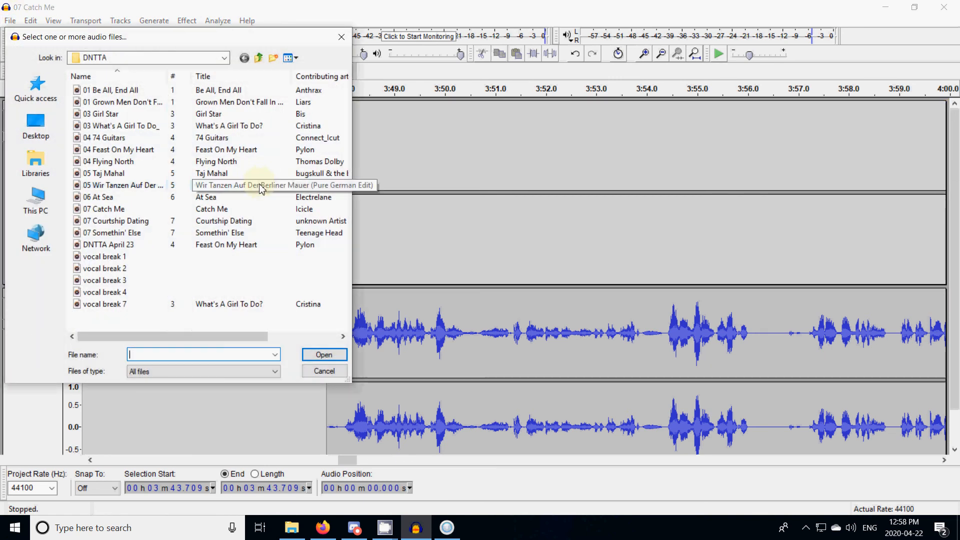
left_click(114, 162)
double_click(114, 162)
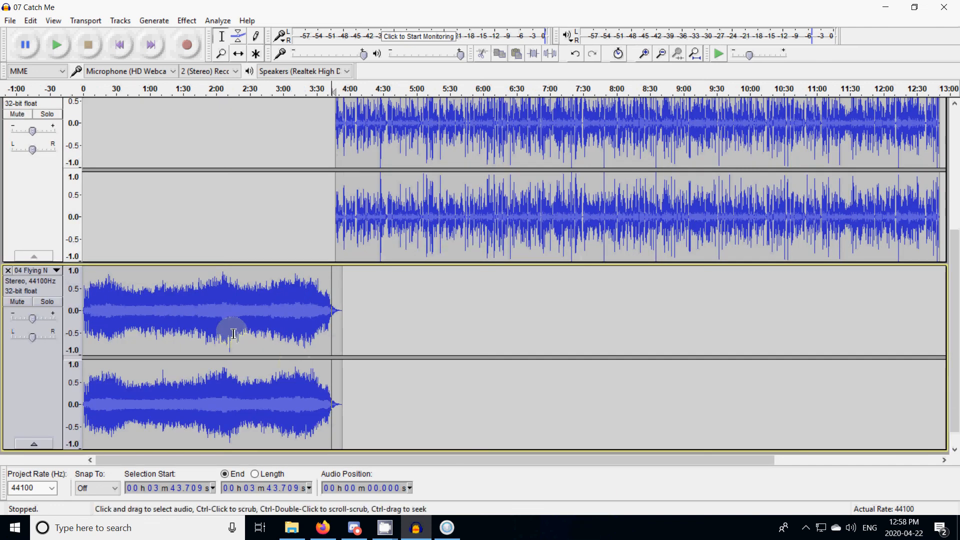
- Shift the "04 Flying North" clip in time so that it starts where the vocal break clip ends
left_click(238, 54)
left_click_drag(230, 294, 785, 325)
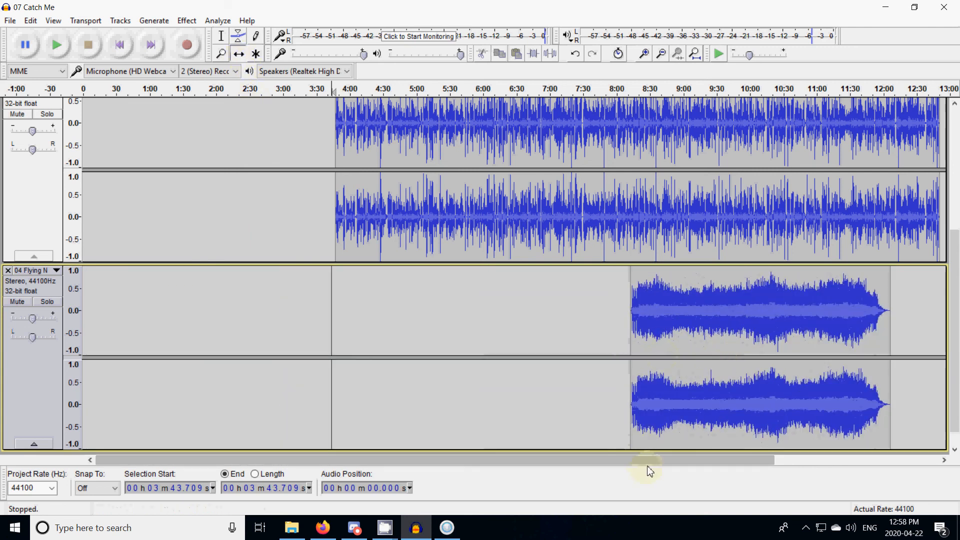
left_click_drag(647, 459, 804, 450)
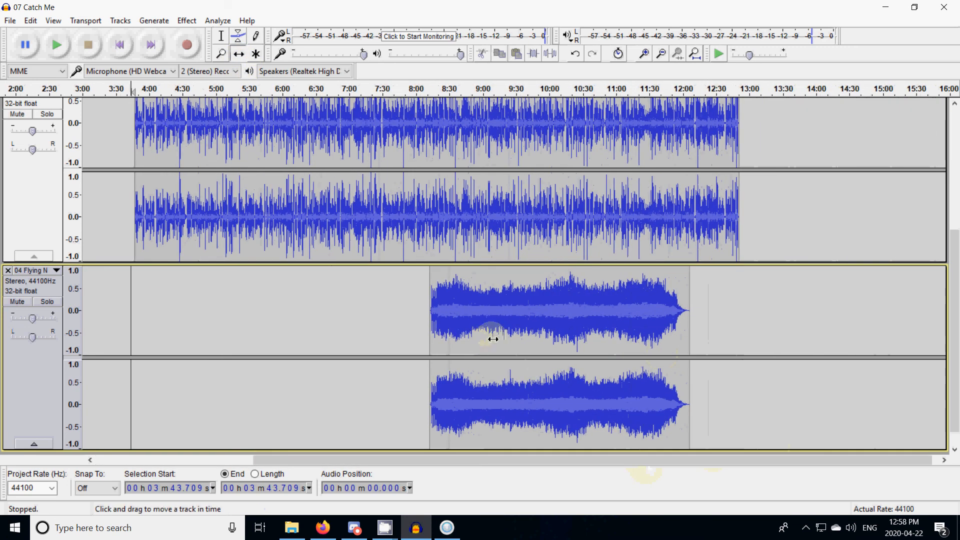
left_click_drag(493, 336, 793, 340)
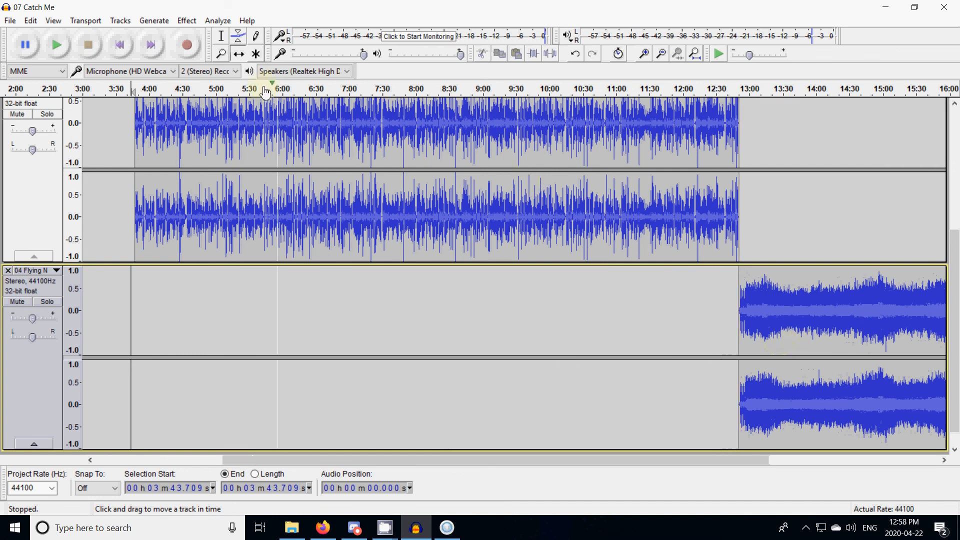
- Play the transition from the vocal break into "04 Flying North", starting at about 12:49.5, and stop once the song begins
left_click(221, 54)
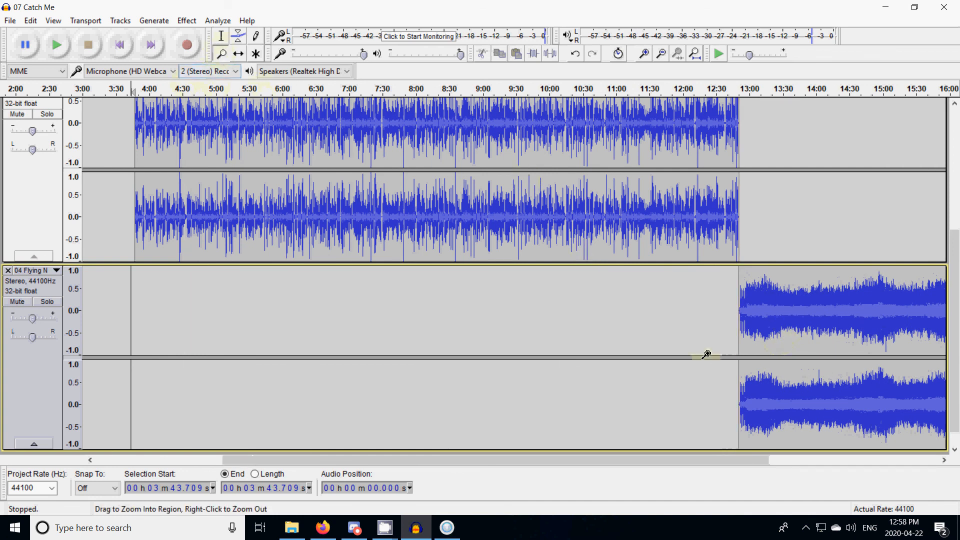
left_click(720, 303)
double_click(722, 301)
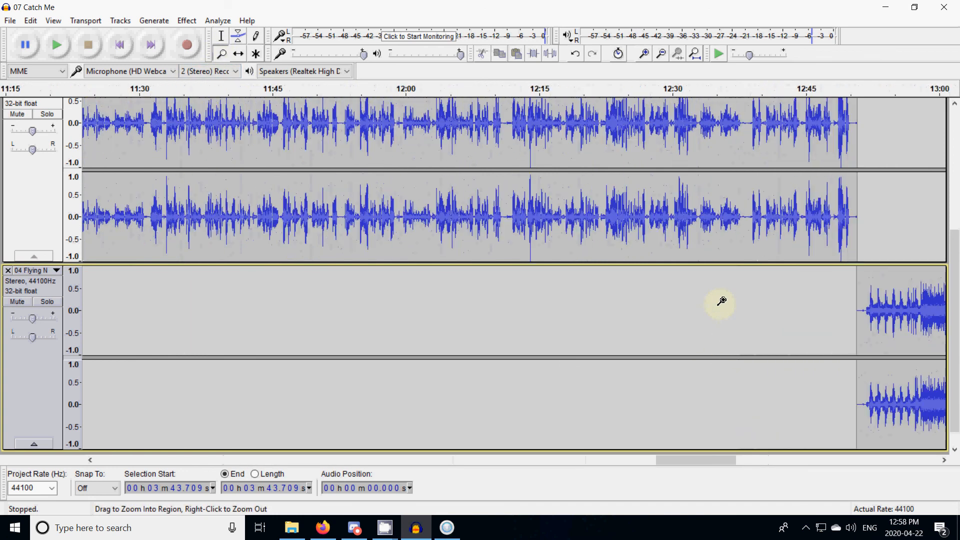
left_click(676, 454)
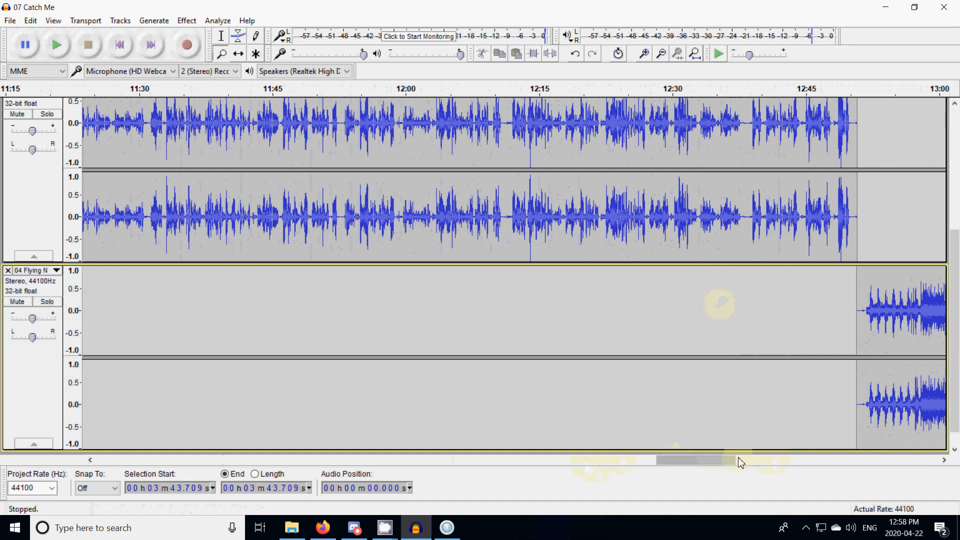
left_click_drag(709, 466, 738, 457)
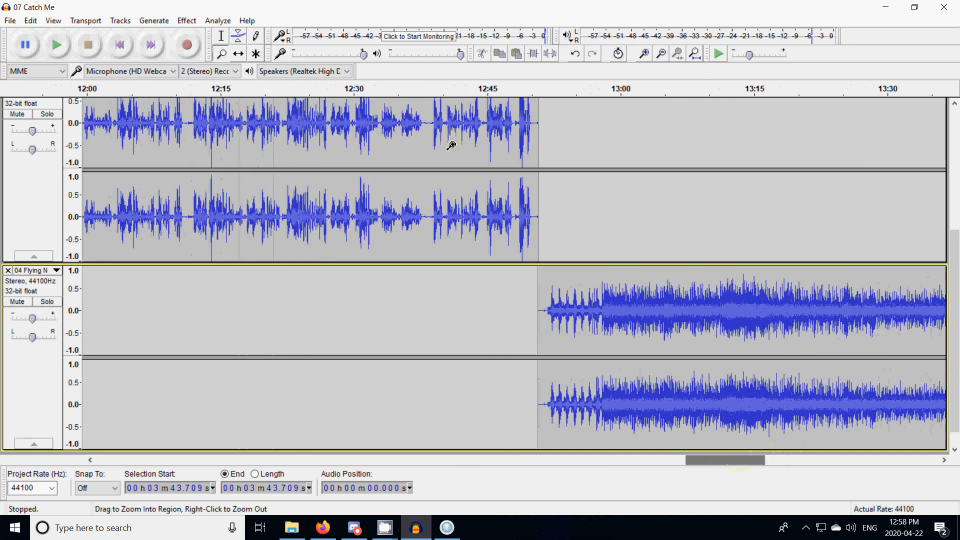
left_click(526, 293)
left_click(528, 294)
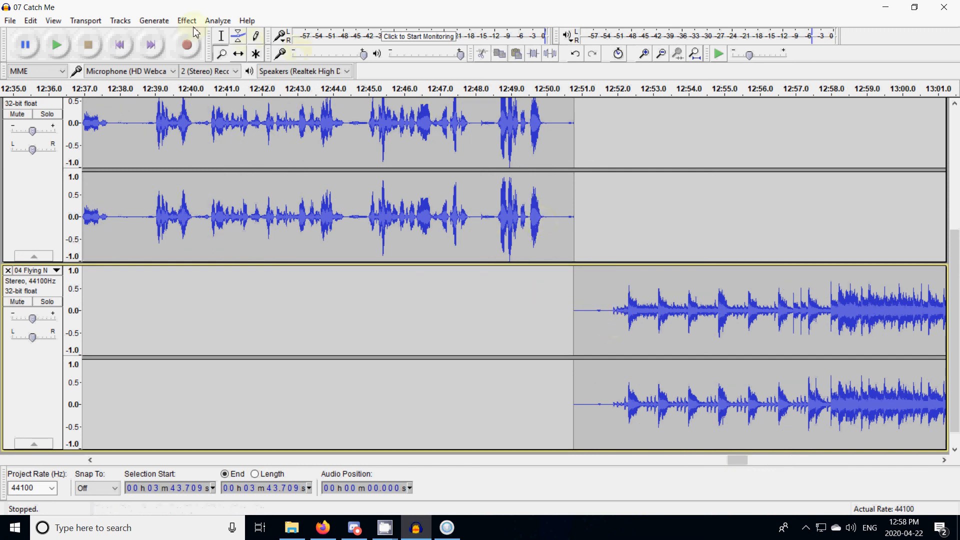
left_click(221, 36)
left_click(529, 139)
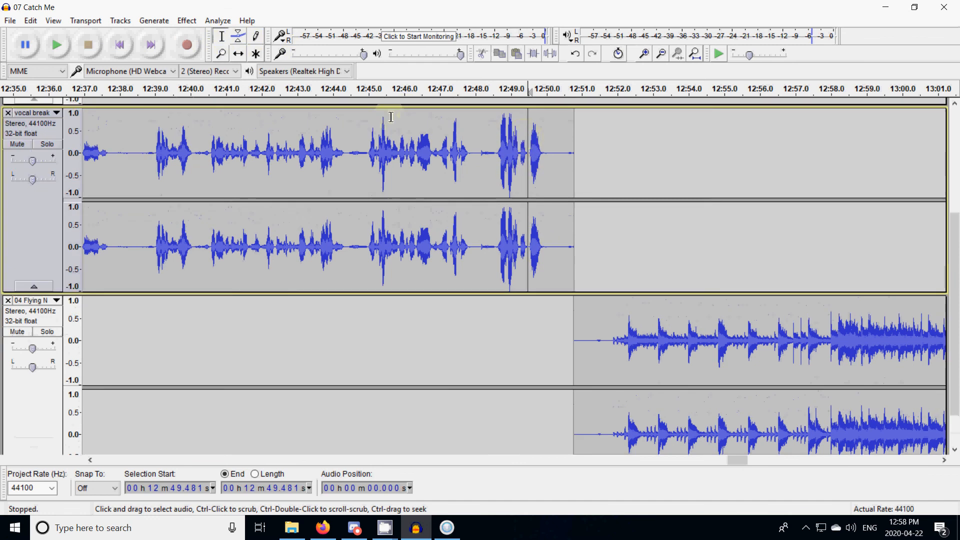
left_click(56, 46)
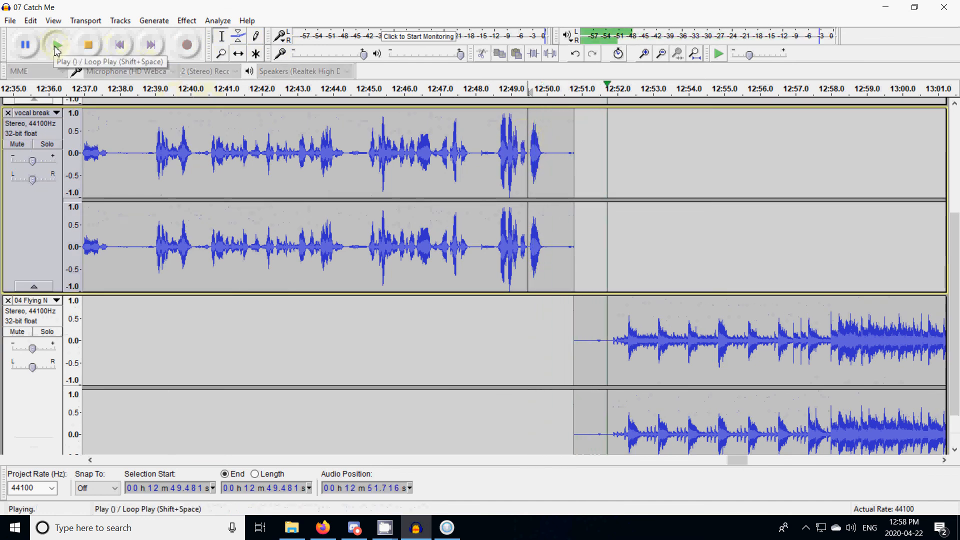
left_click(88, 45)
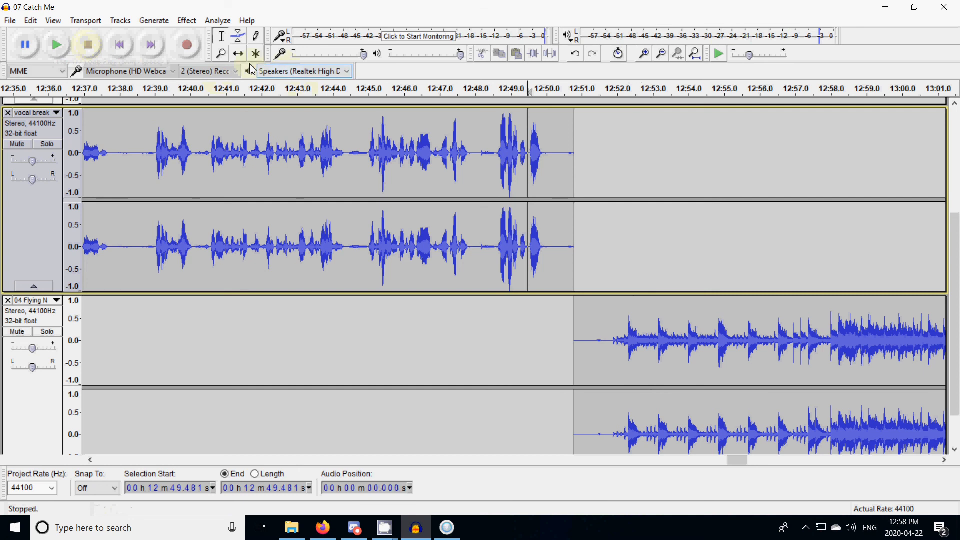
- Shift "04 Flying North" earlier to start at about 12:49, overlapping the vocal break's end, and fine-tune its position after playing the transition
left_click(239, 53)
left_click_drag(630, 338, 559, 332)
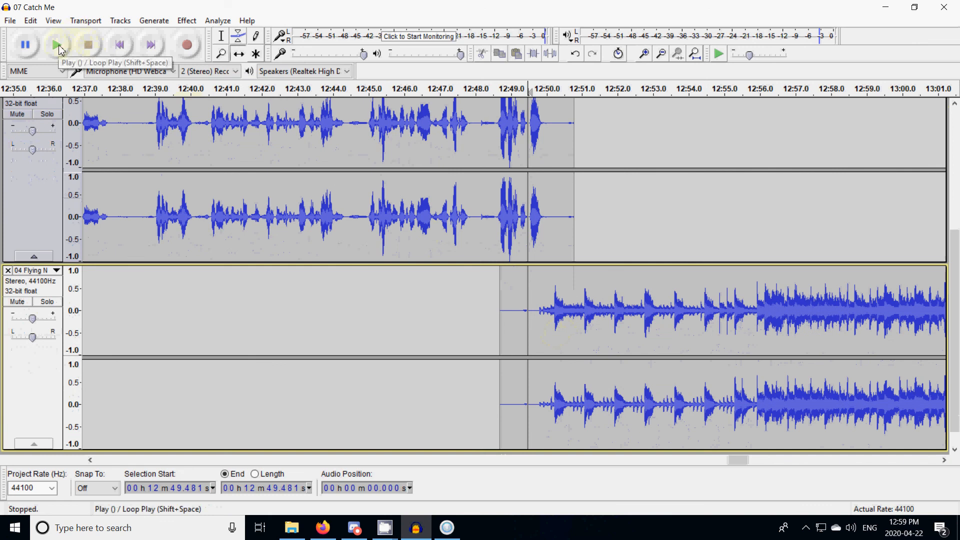
left_click(57, 46)
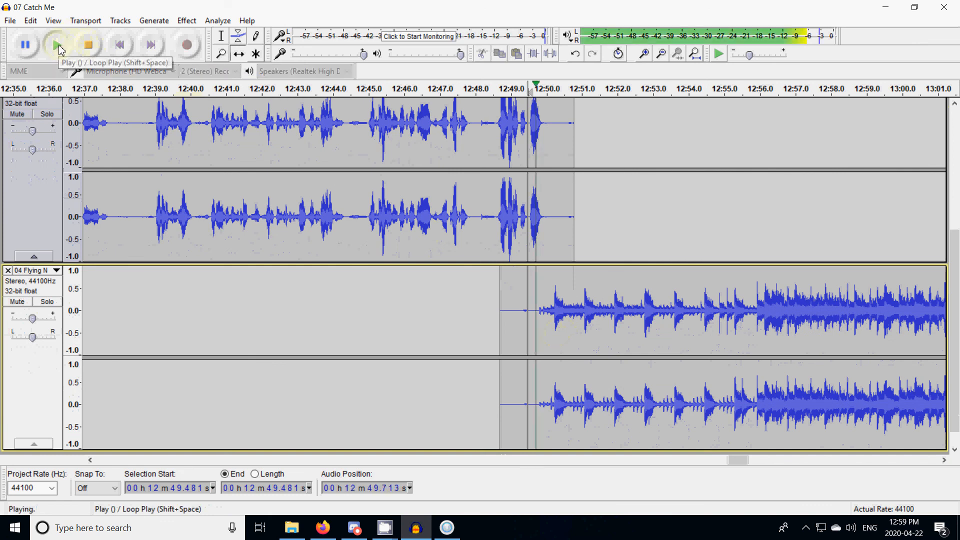
left_click(90, 47)
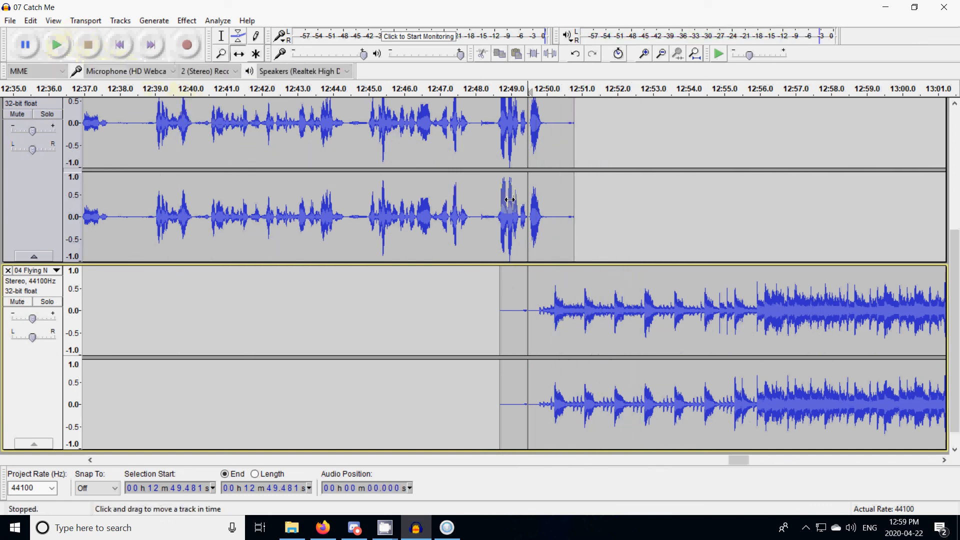
left_click_drag(563, 304, 571, 306)
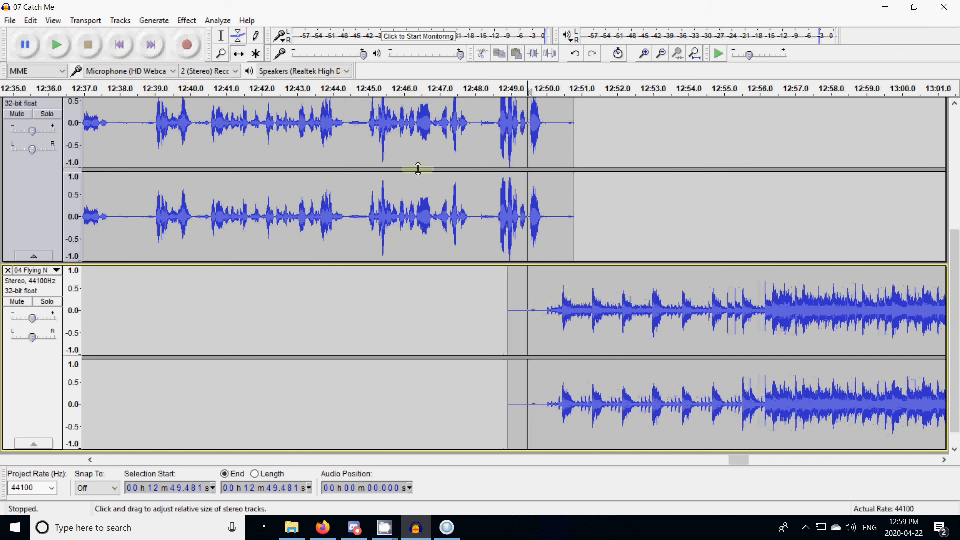
- Play the overlap of the vocal break and "04 Flying North" from about 12:48.4 and stop once the song is under way
left_click(221, 36)
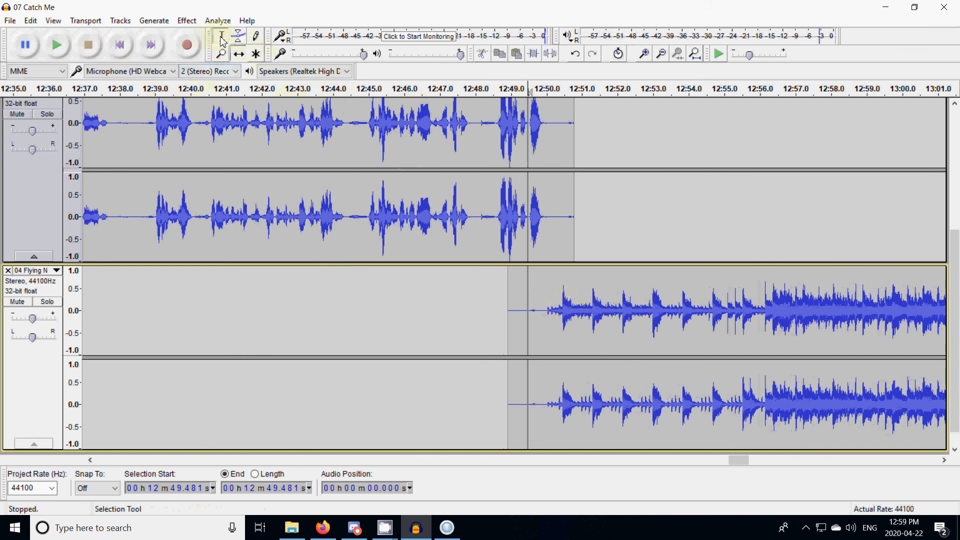
left_click(475, 149)
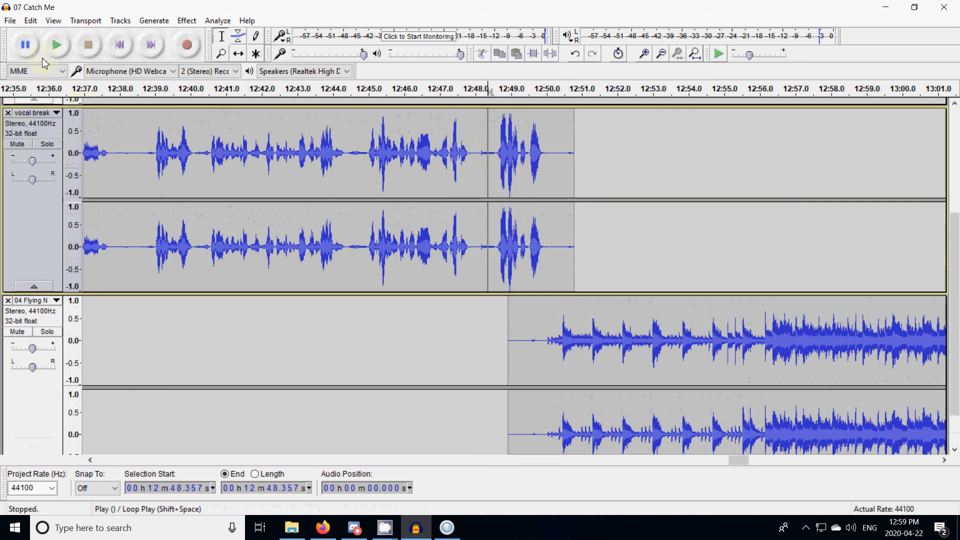
left_click(64, 52)
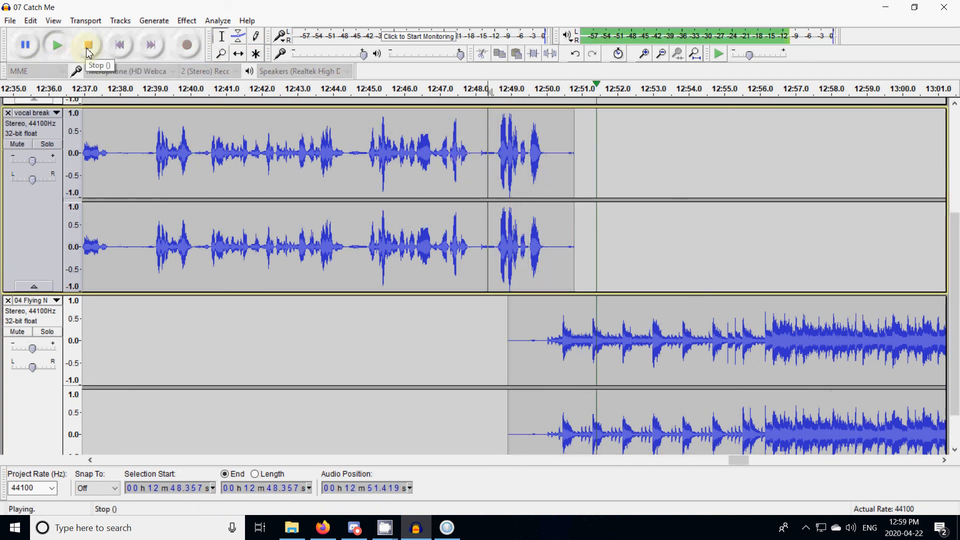
left_click(87, 48)
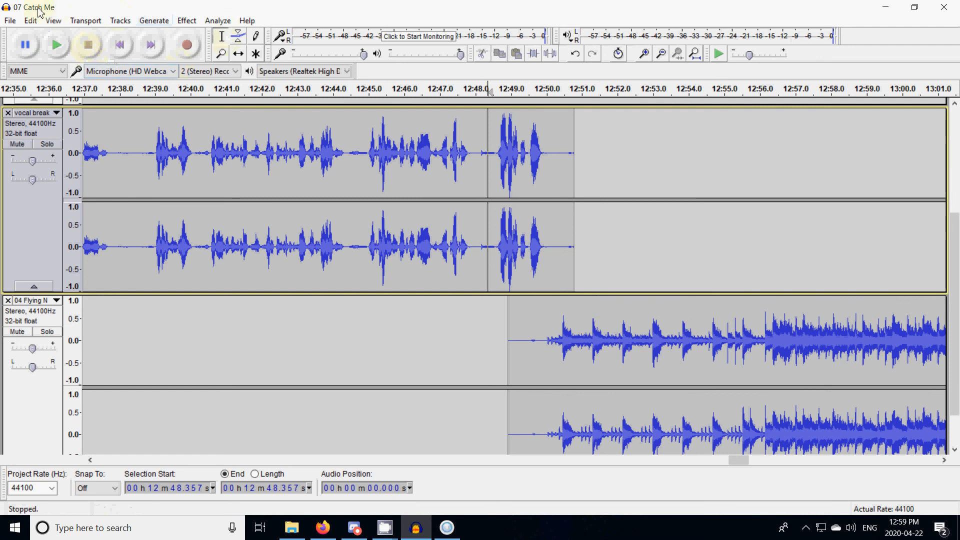
- Import "03 What's A Girl To Do_" from the DNTTA folder as a new track below "04 Flying North"
left_click(15, 22)
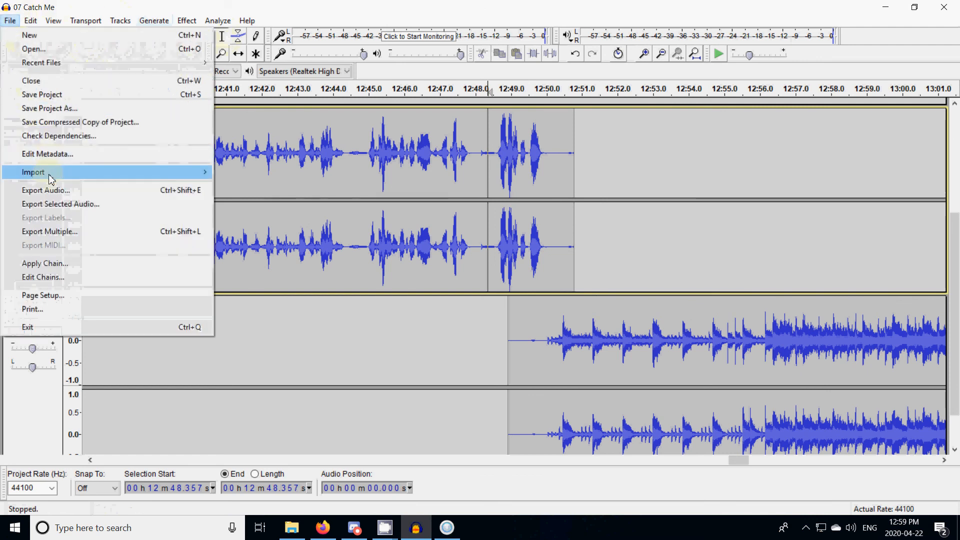
mouse_move(51, 179)
left_click(221, 174)
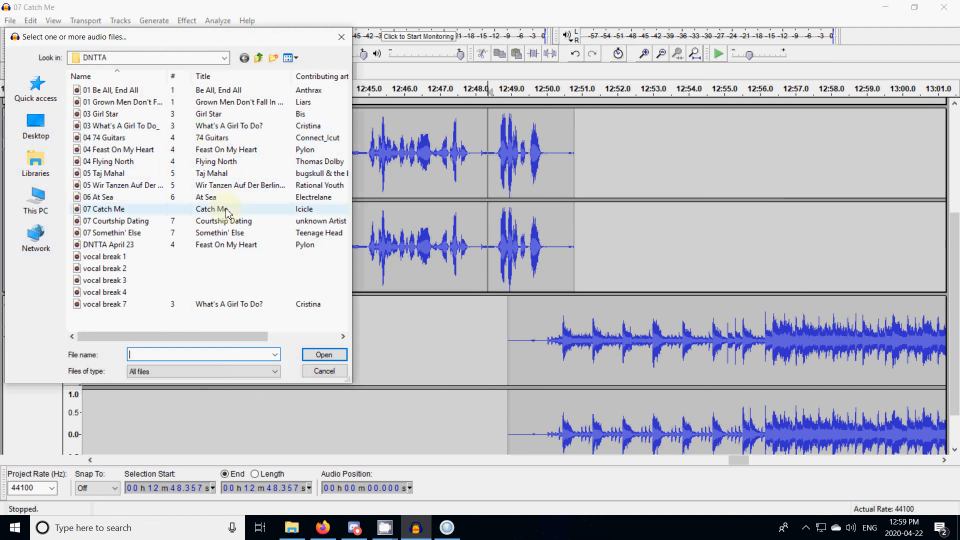
double_click(213, 131)
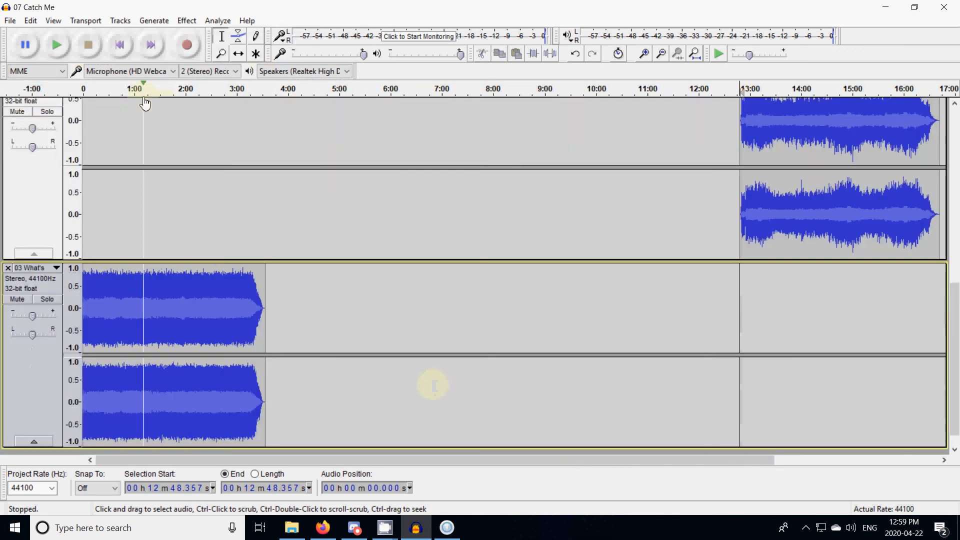
- Shift the "03 What's A Girl To Do_" clip in time so that it starts where "04 Flying North" ends
left_click(238, 54)
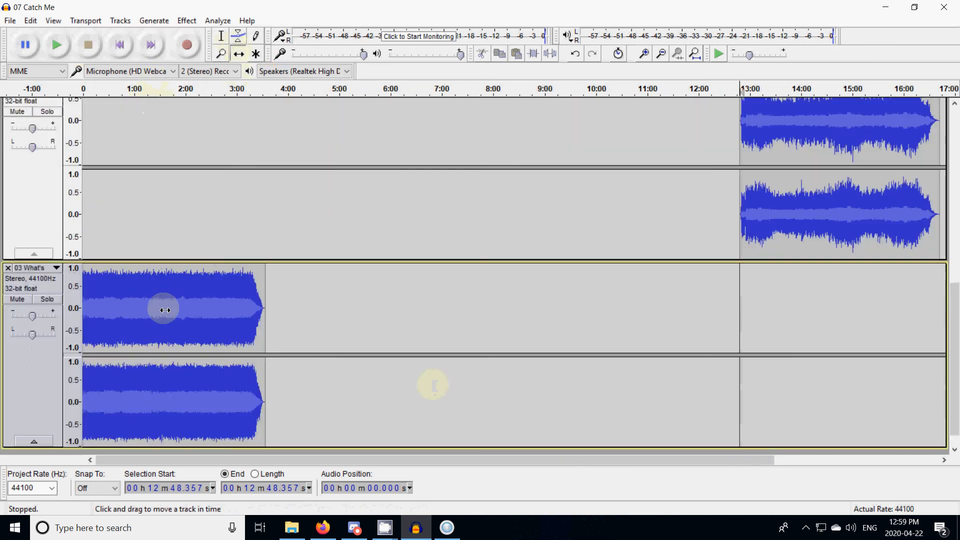
left_click_drag(163, 307, 905, 380)
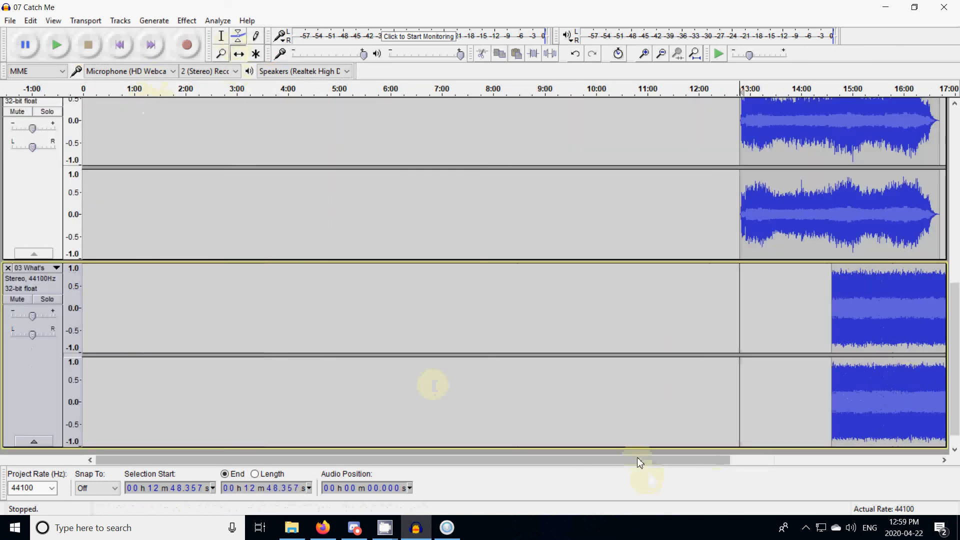
left_click_drag(636, 461, 844, 468)
left_click_drag(619, 345, 725, 355)
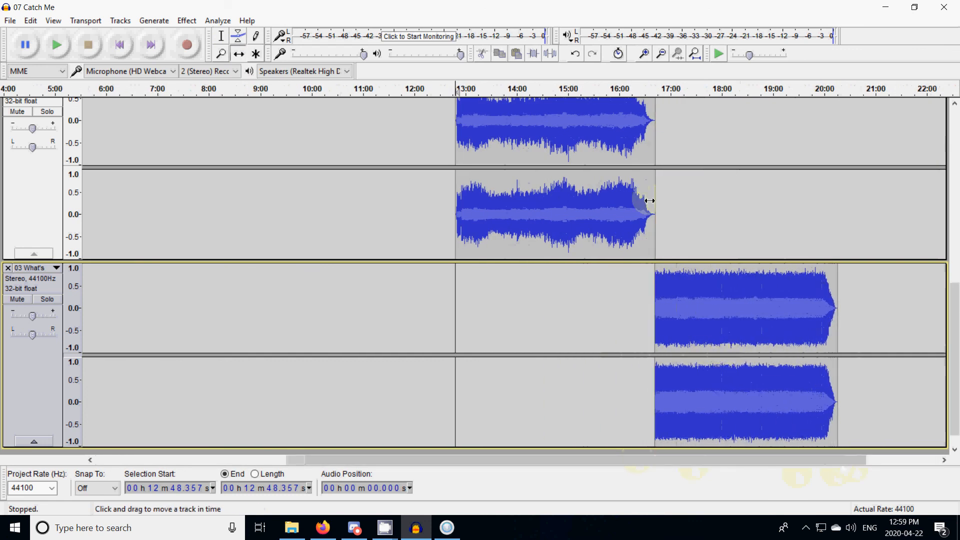
- Shift "03 What's A Girl To Do_" earlier to start at about 16:39, overlapping the faded end of "04 Flying North"
left_click(223, 57)
left_click(646, 299)
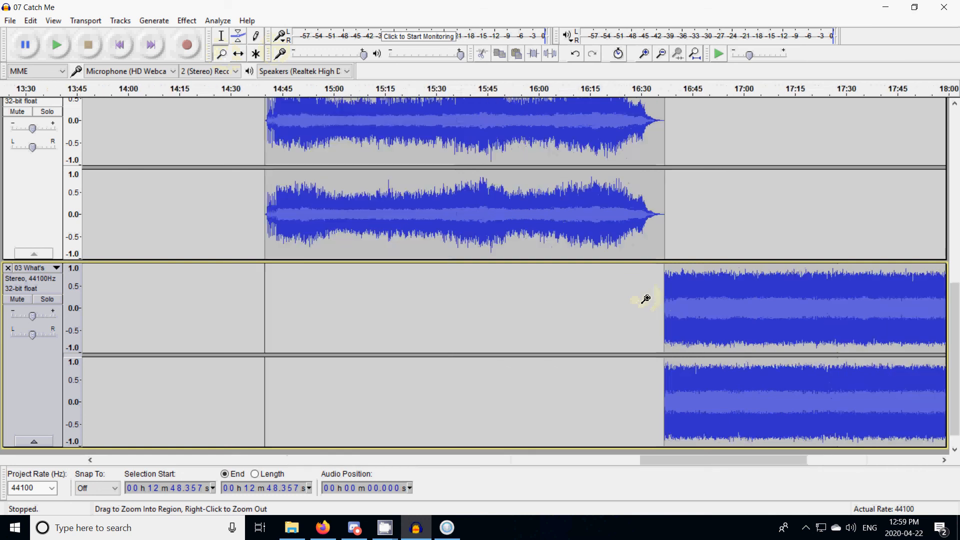
left_click(644, 299)
left_click(644, 299)
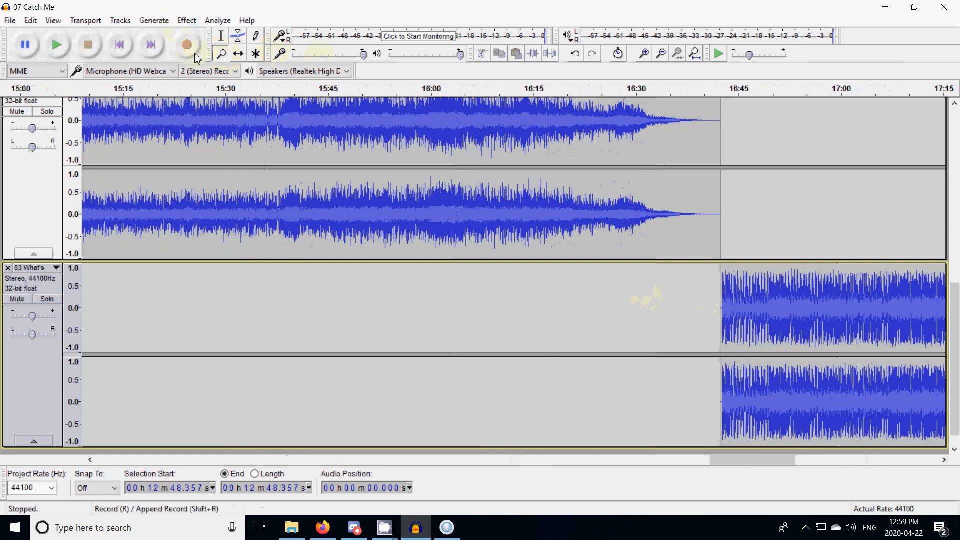
left_click(238, 53)
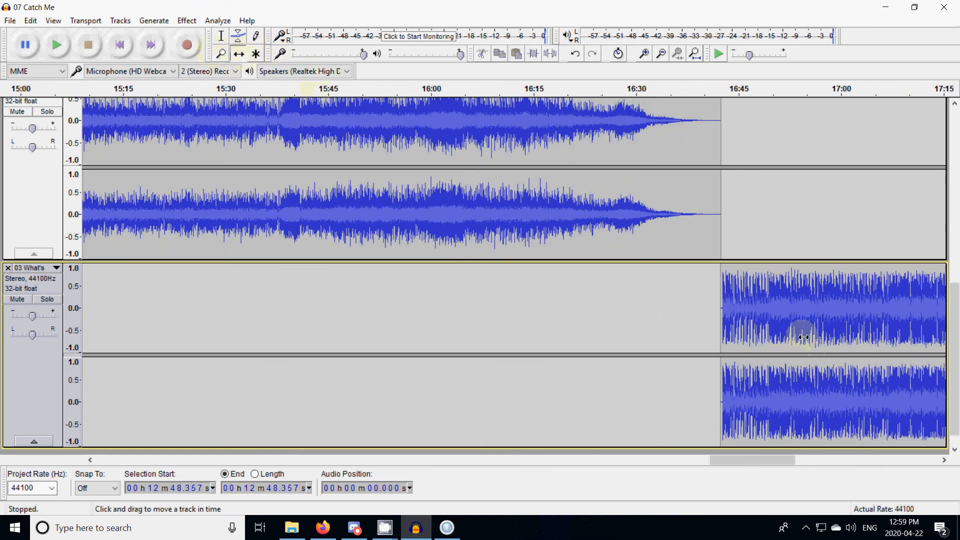
left_click_drag(798, 332, 782, 338)
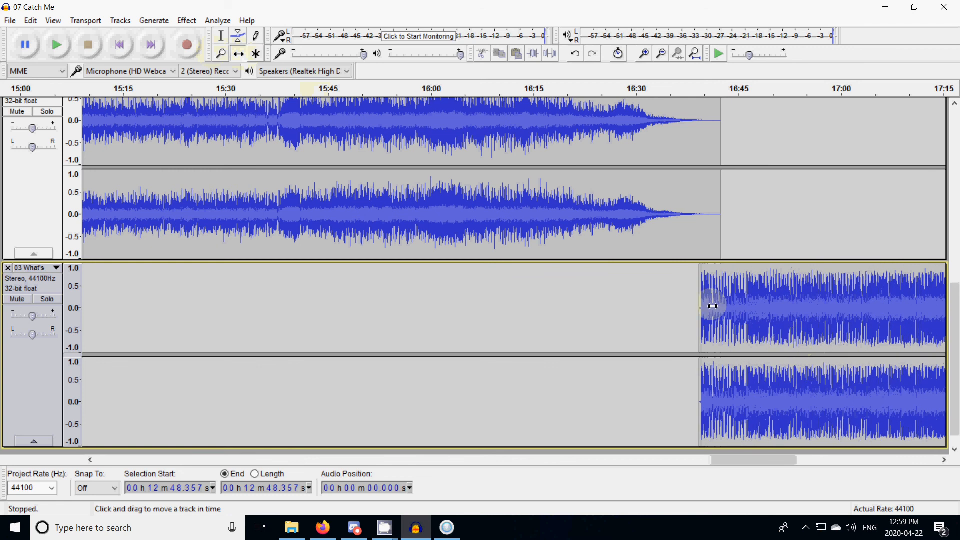
- Play the transition from "04 Flying North" into "03 What's A Girl To Do_" from about 16:28 and stop once the new song begins
left_click(222, 44)
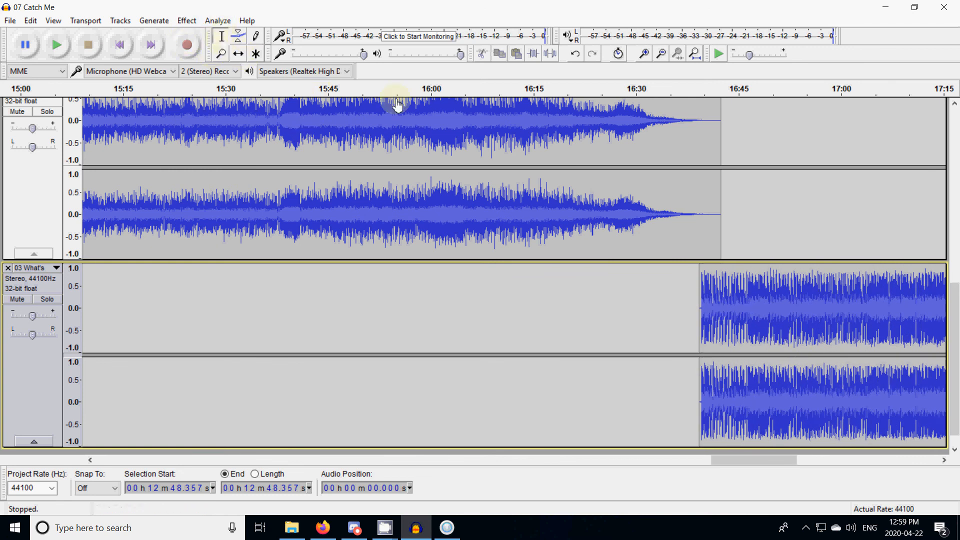
left_click(623, 157)
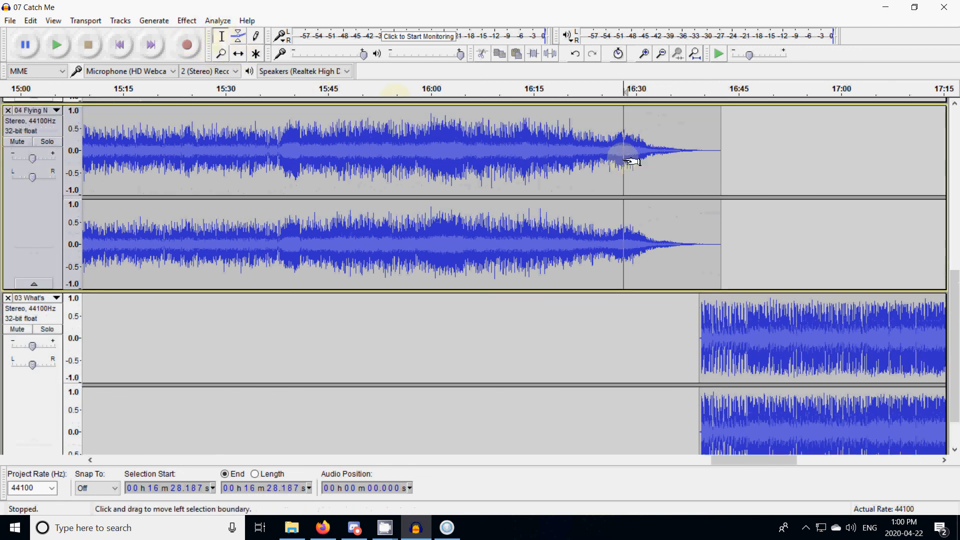
left_click(60, 47)
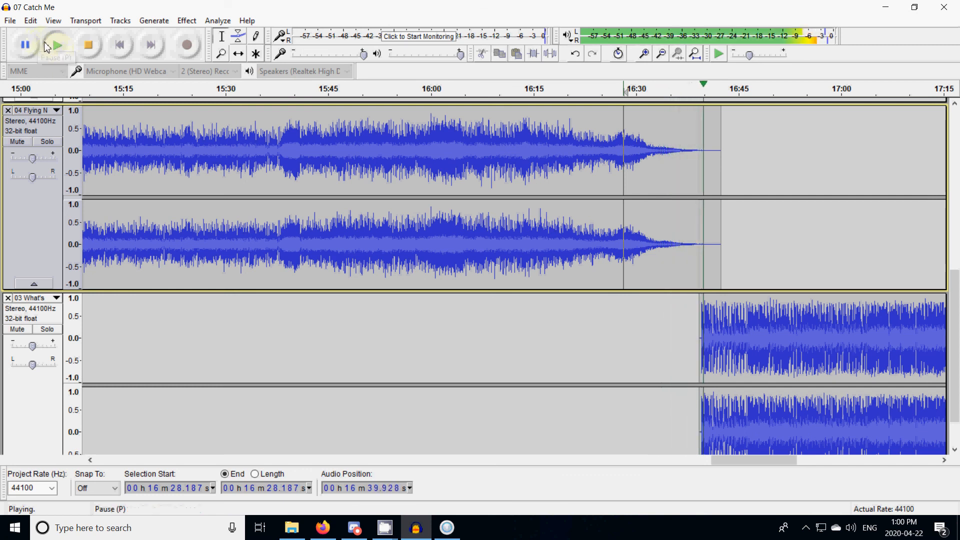
left_click(88, 45)
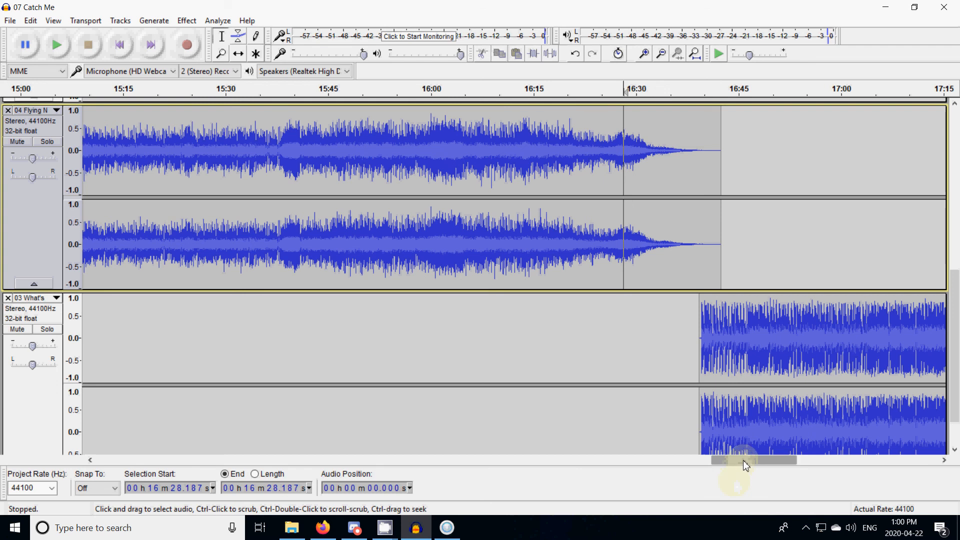
left_click_drag(744, 461, 743, 457)
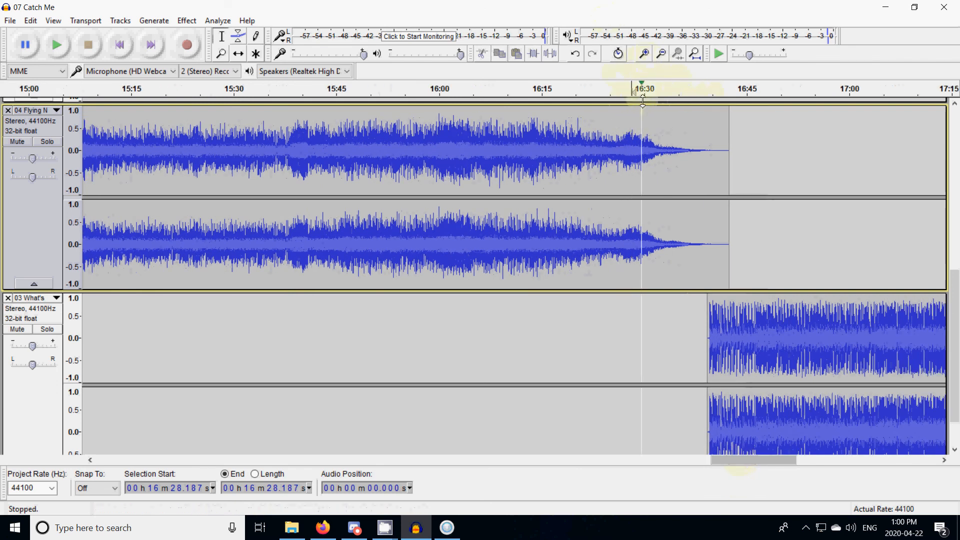
left_click_drag(769, 465, 915, 469)
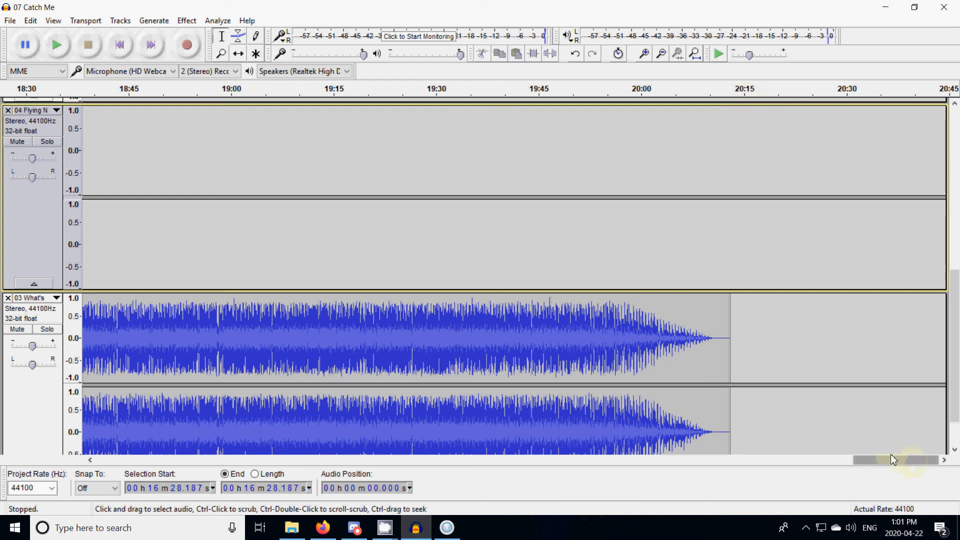
left_click(10, 21)
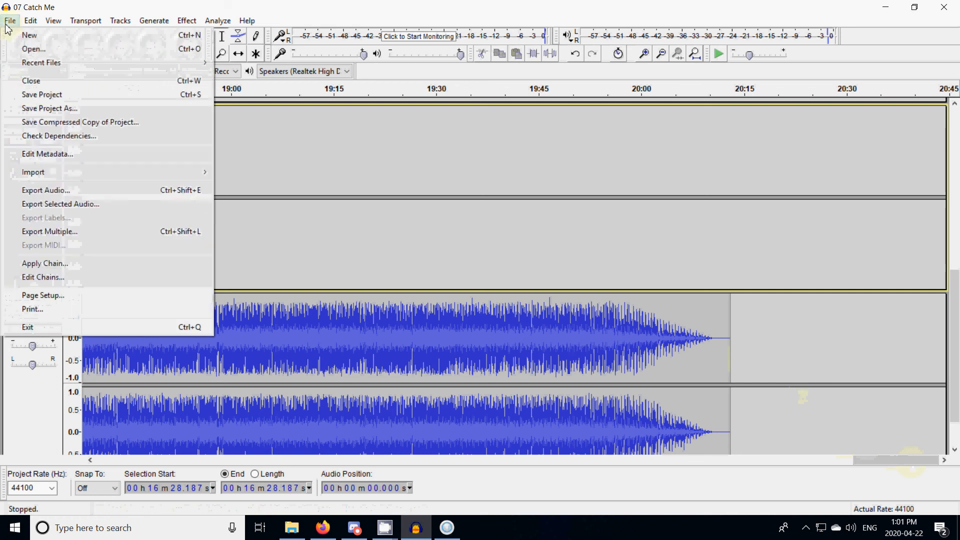
left_click(67, 195)
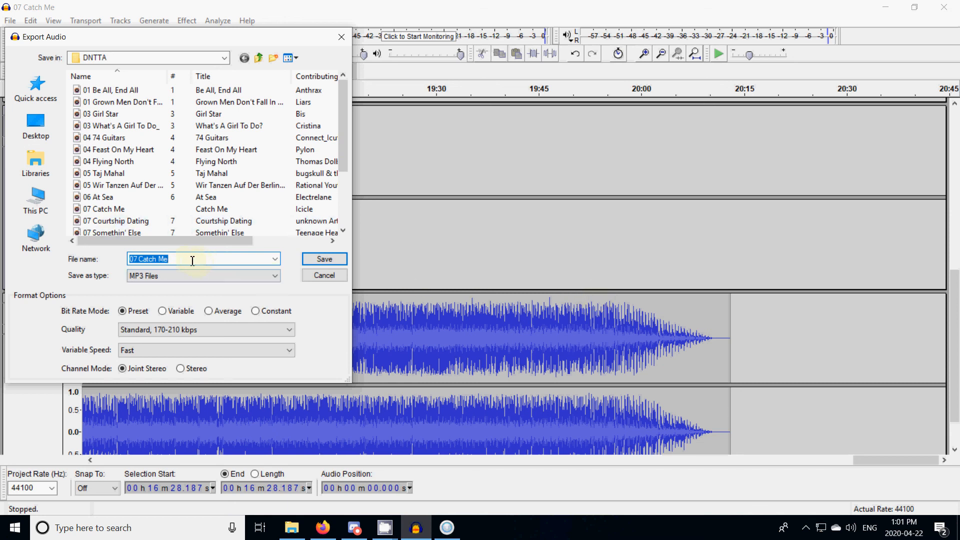
scroll(123, 157, "down", 3)
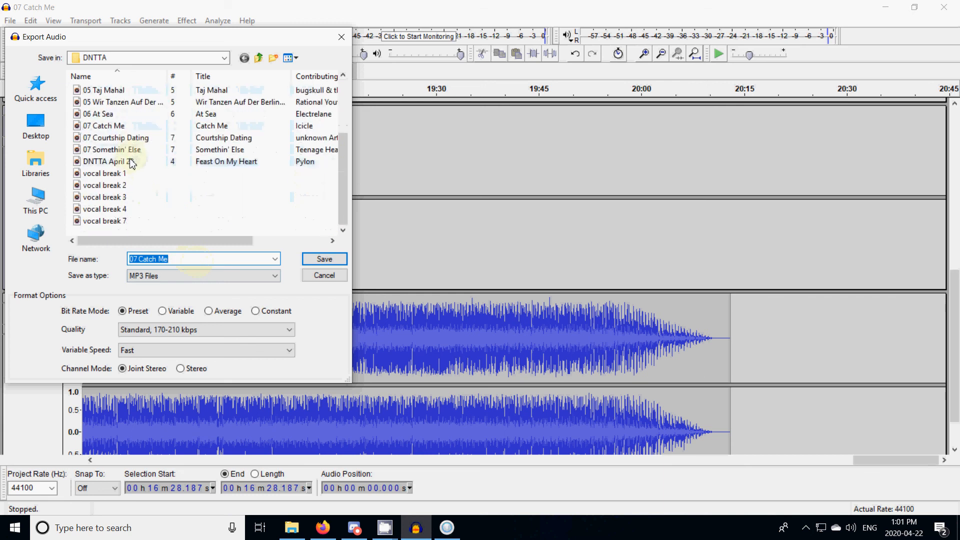
left_click(118, 162)
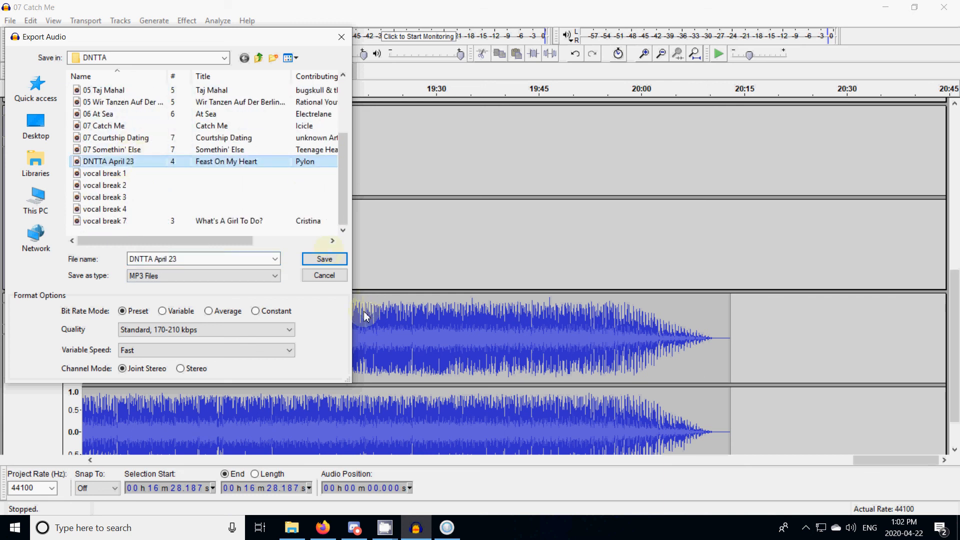
left_click(183, 260)
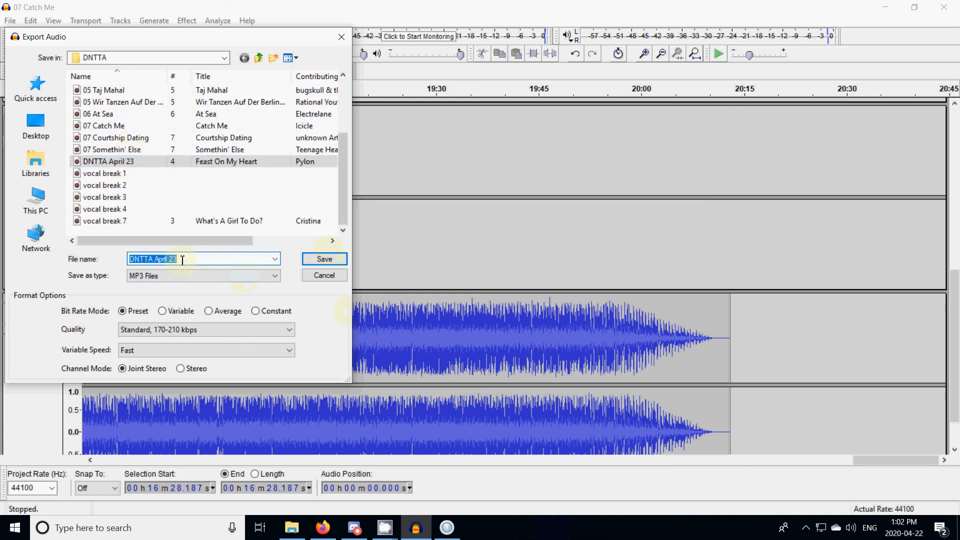
type("Test")
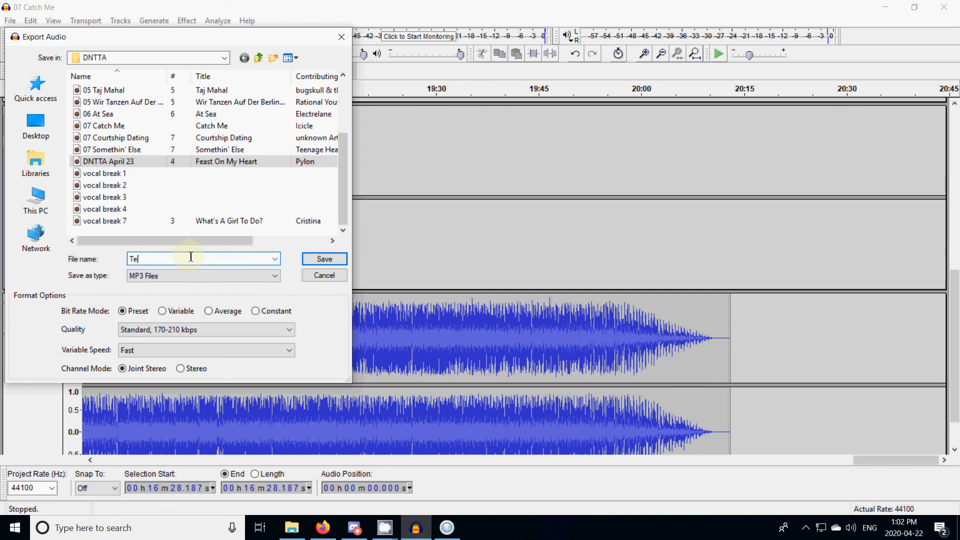
left_click(331, 264)
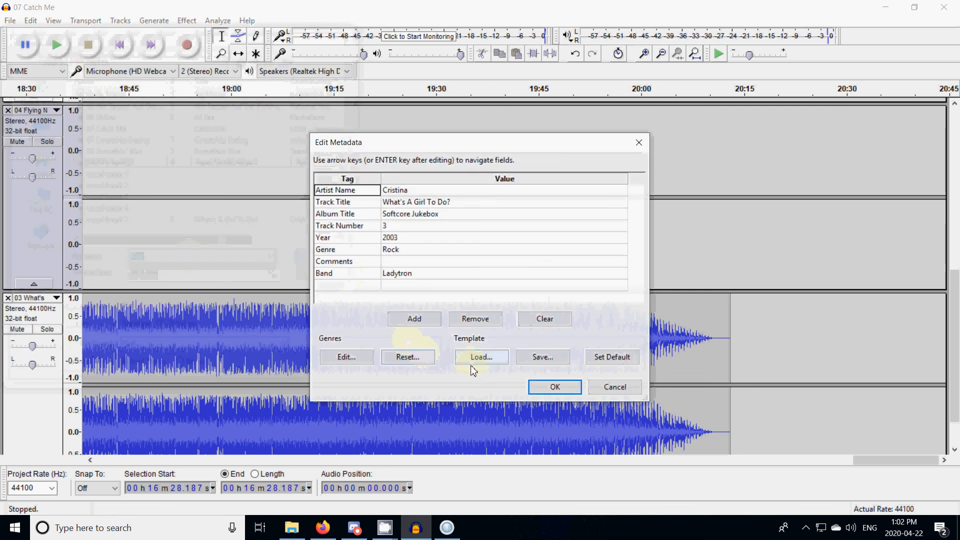
left_click(611, 386)
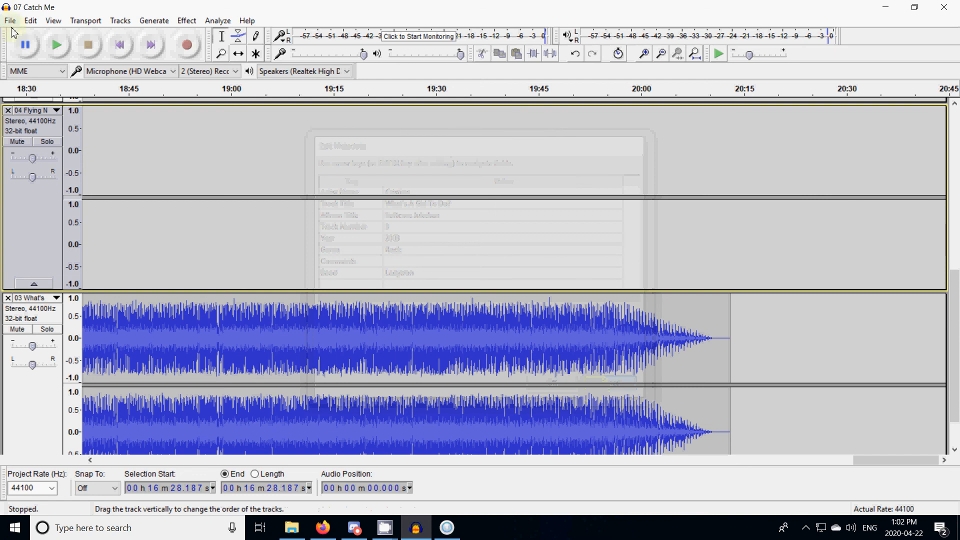
- Export the whole show as an MP3 file named "Test" in the DNTTA folder with the existing metadata, and show that folder in File Explorer
left_click(10, 21)
left_click(75, 190)
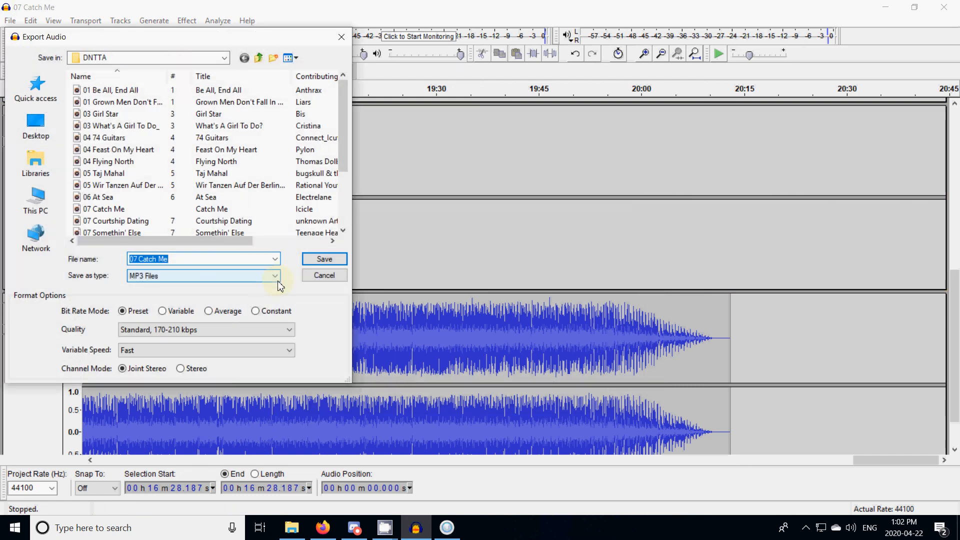
type("Test")
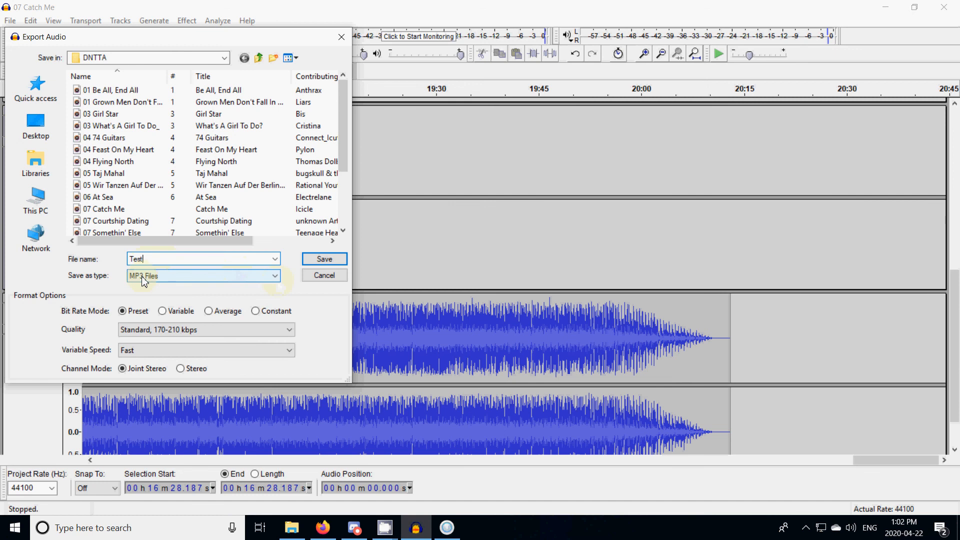
left_click(274, 279)
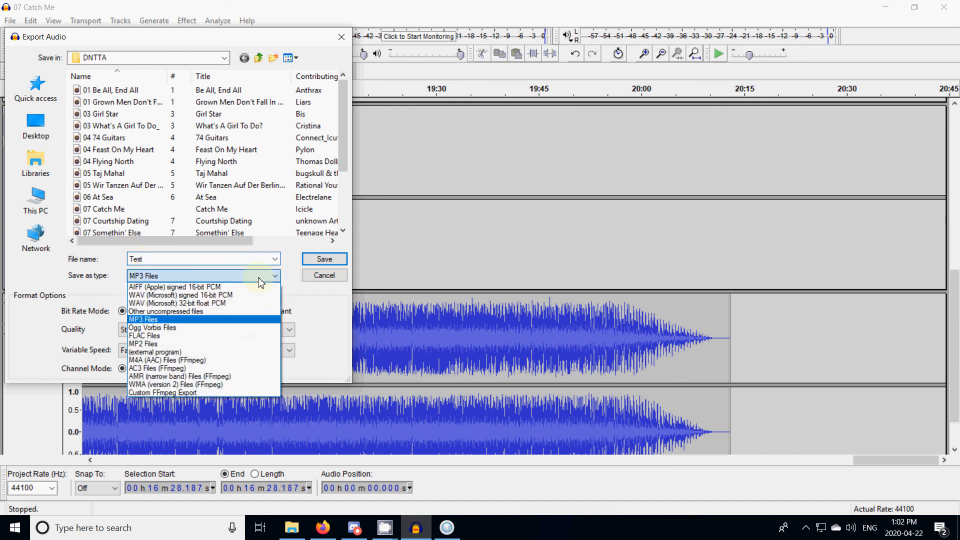
left_click(215, 319)
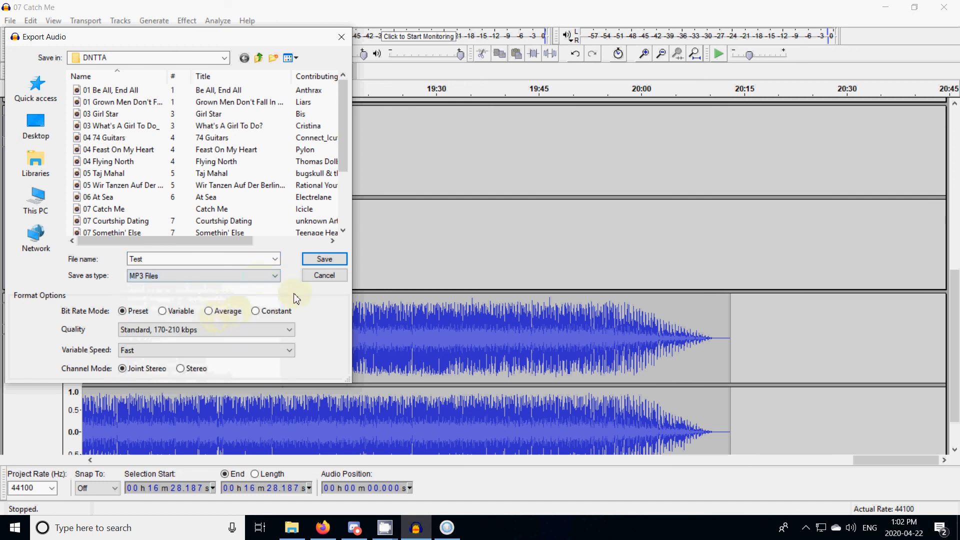
left_click(325, 259)
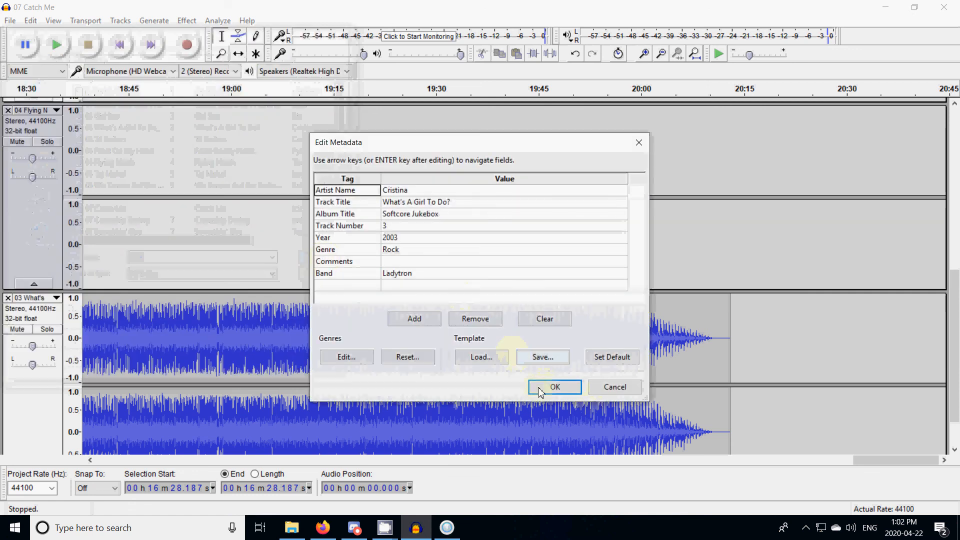
left_click(549, 391)
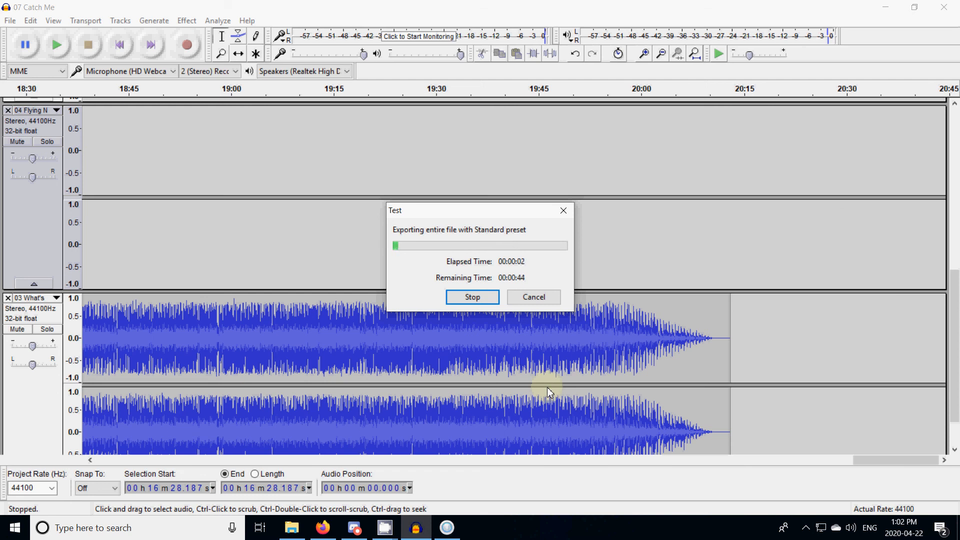
left_click(291, 528)
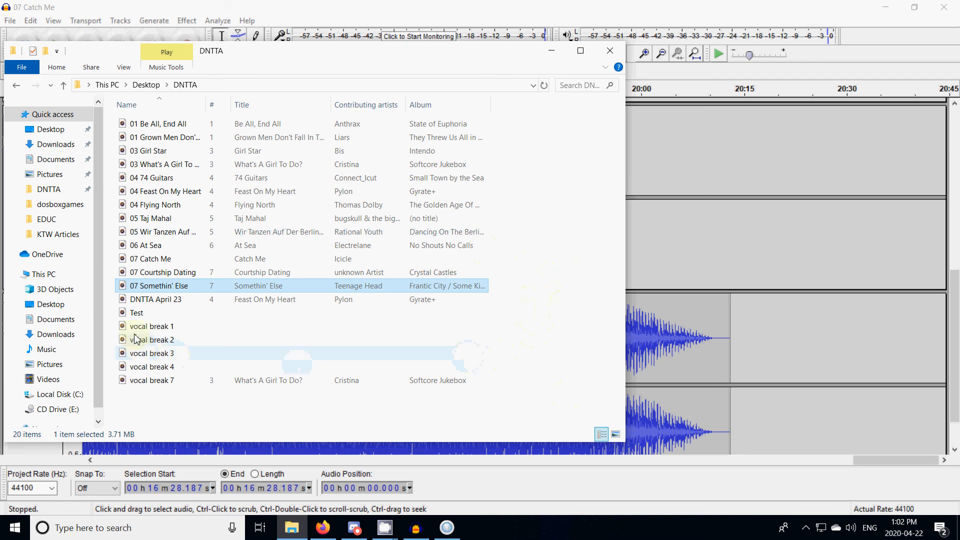
- Check the DNTTA folder for the exported "Test" file and return to the Audacity project where "04 Flying North" overlaps "03 What's A Girl To Do_"
mouse_move(144, 319)
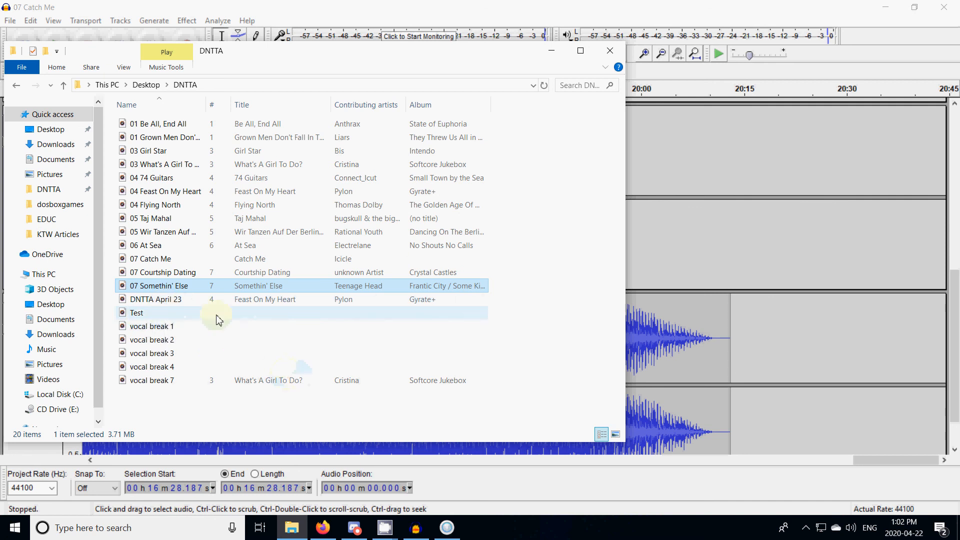
mouse_move(192, 301)
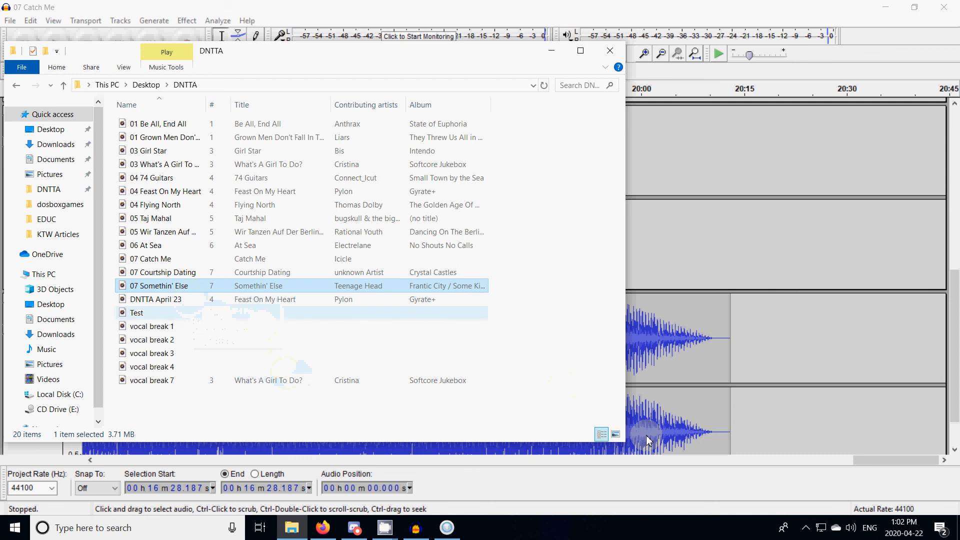
left_click(551, 49)
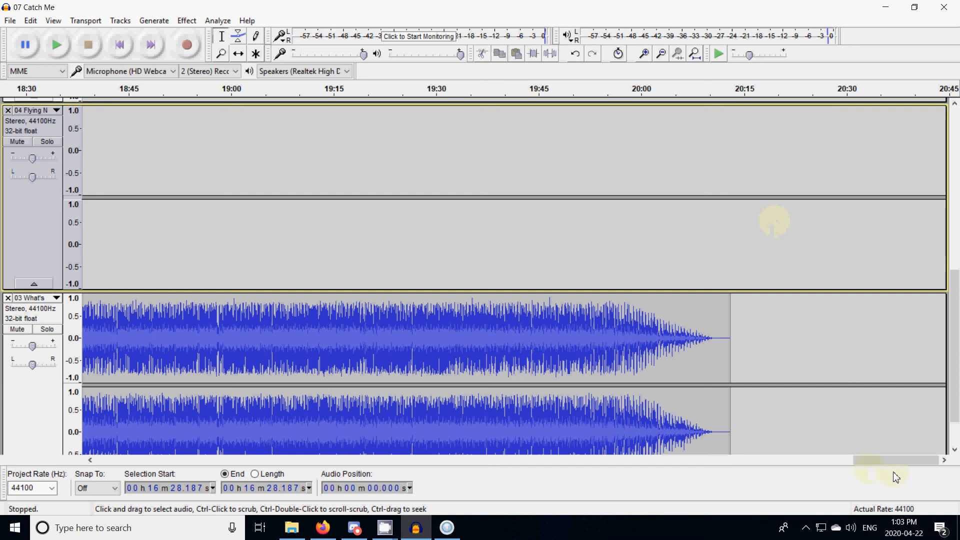
left_click_drag(879, 460, 764, 469)
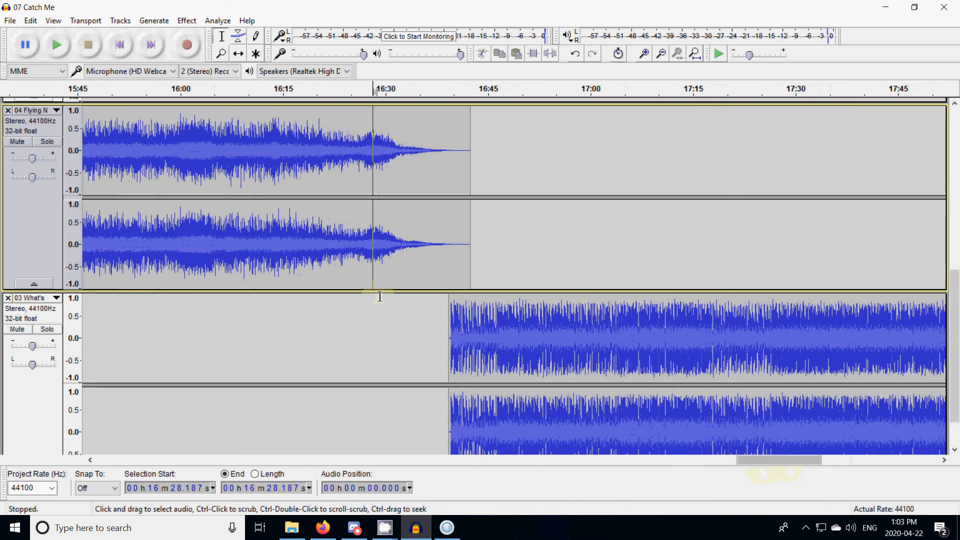
left_click(10, 20)
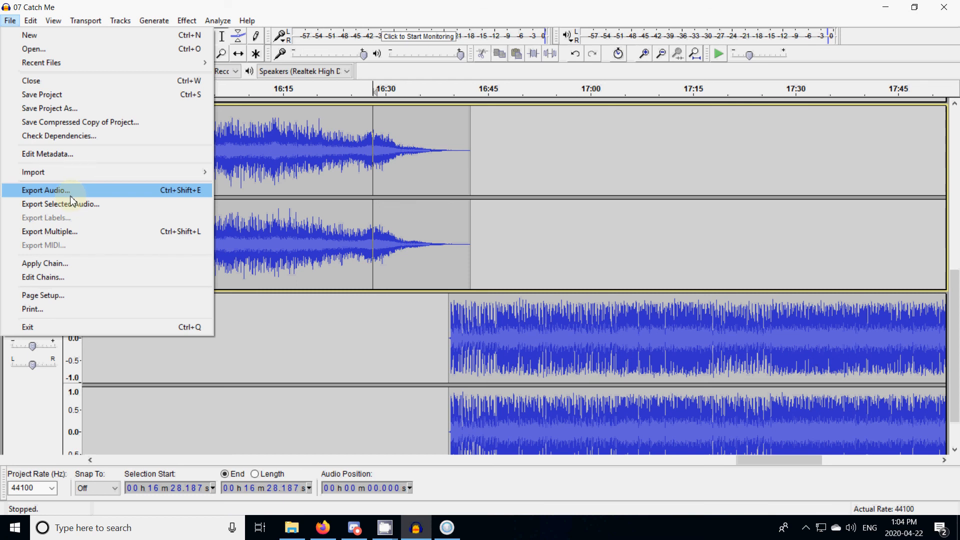
left_click(456, 9)
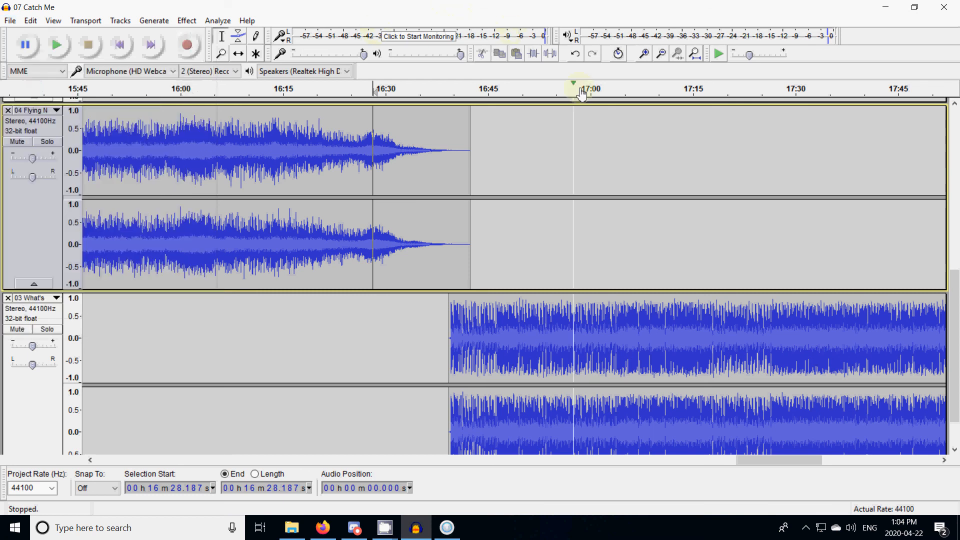